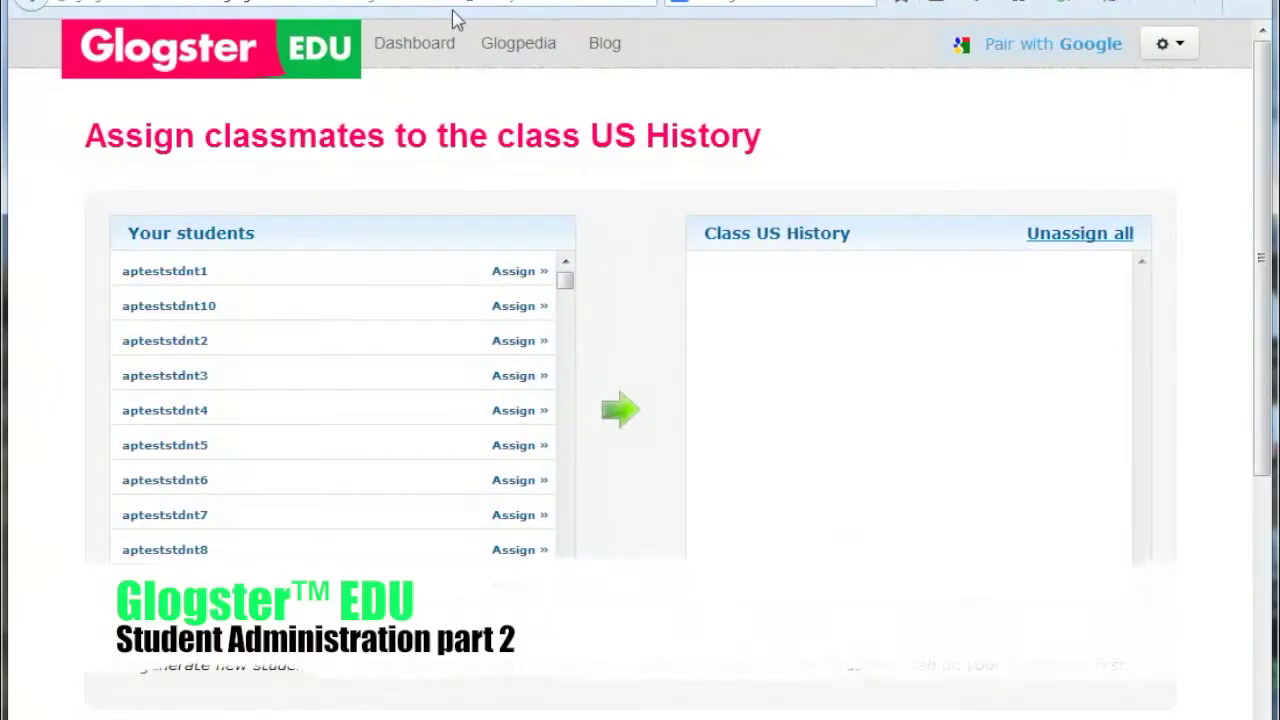
# Show the dashboard's Glogs tab, listing saved glogs like US History project and Set up Guides.
pyautogui.click(414, 44)
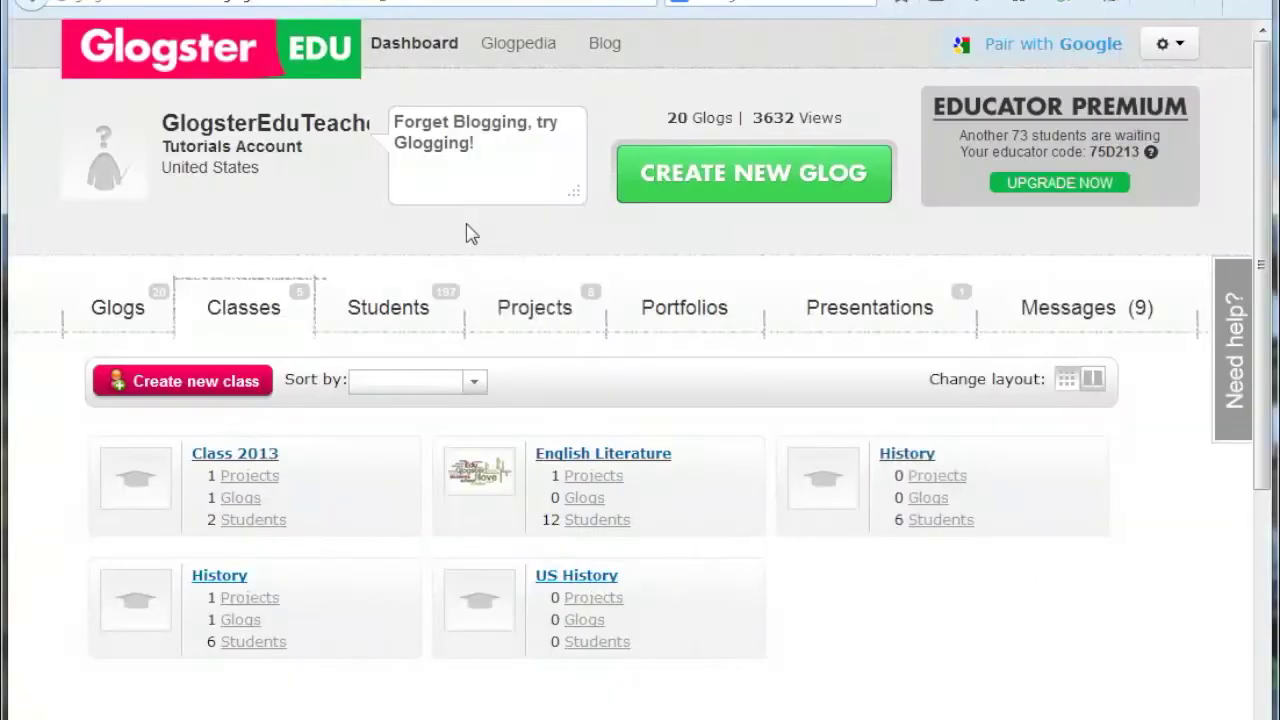
pyautogui.click(397, 312)
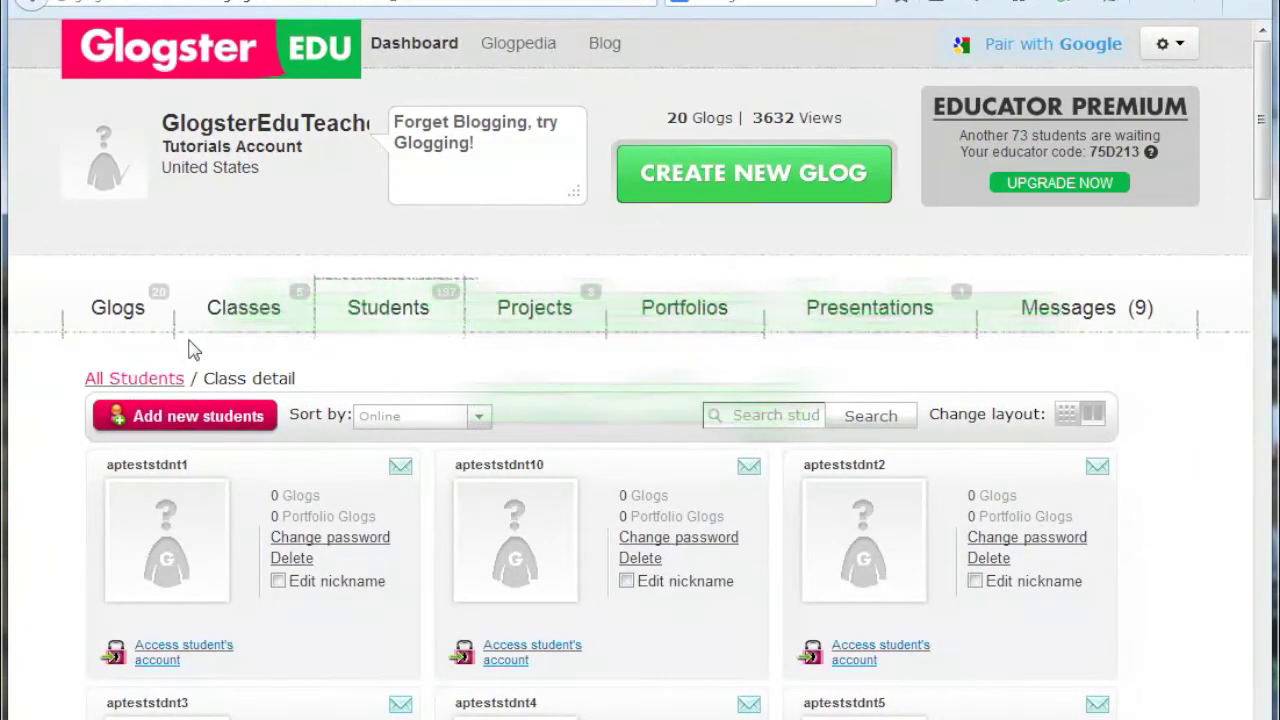
pyautogui.click(117, 309)
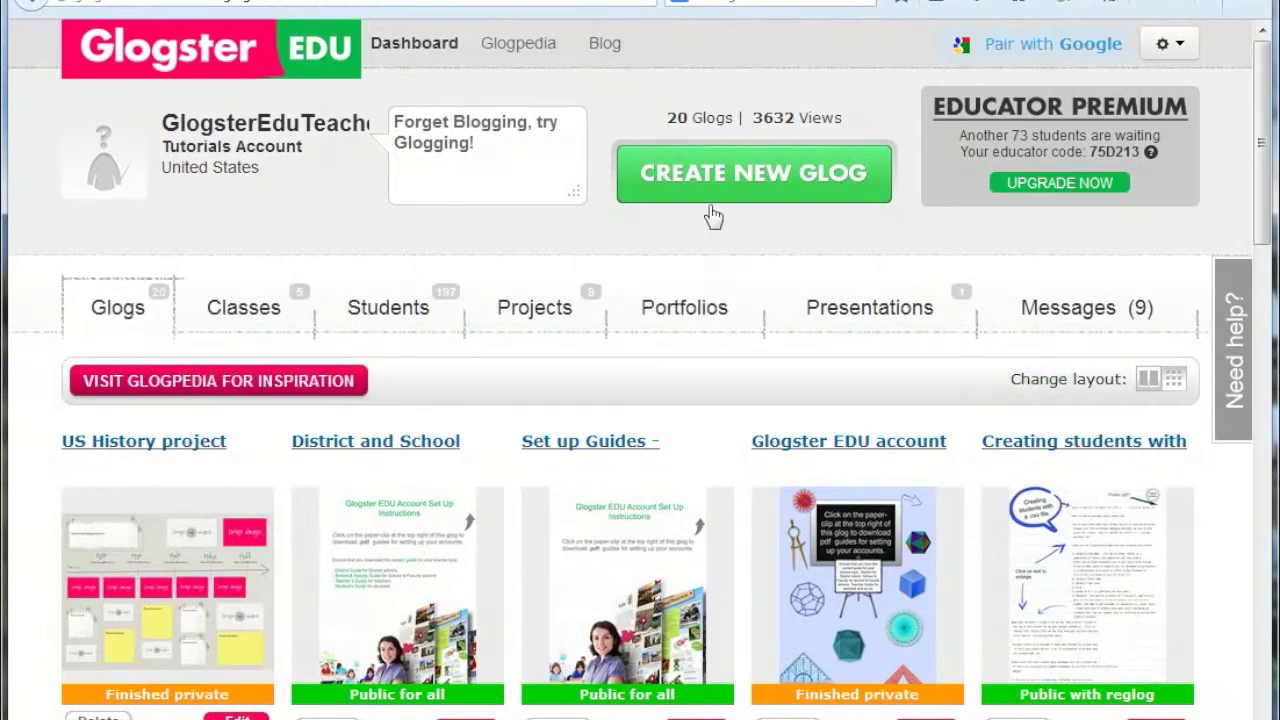
pyautogui.click(711, 178)
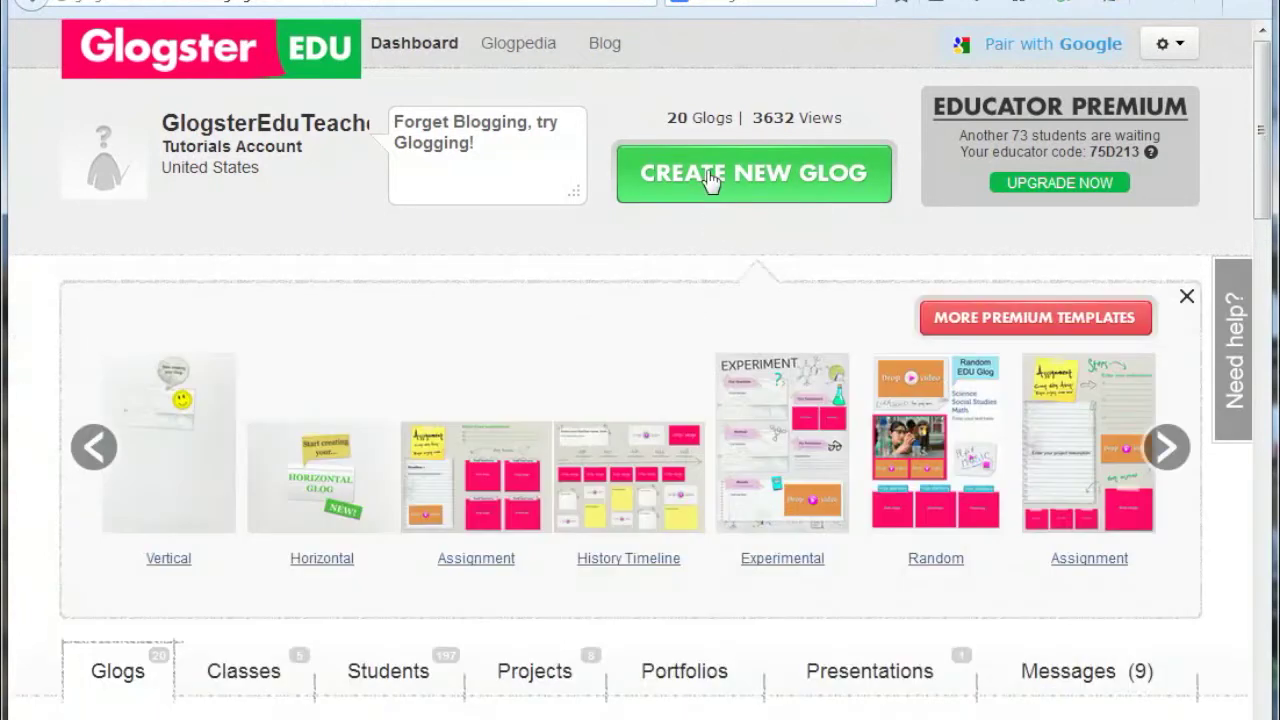
pyautogui.moveTo(213, 405)
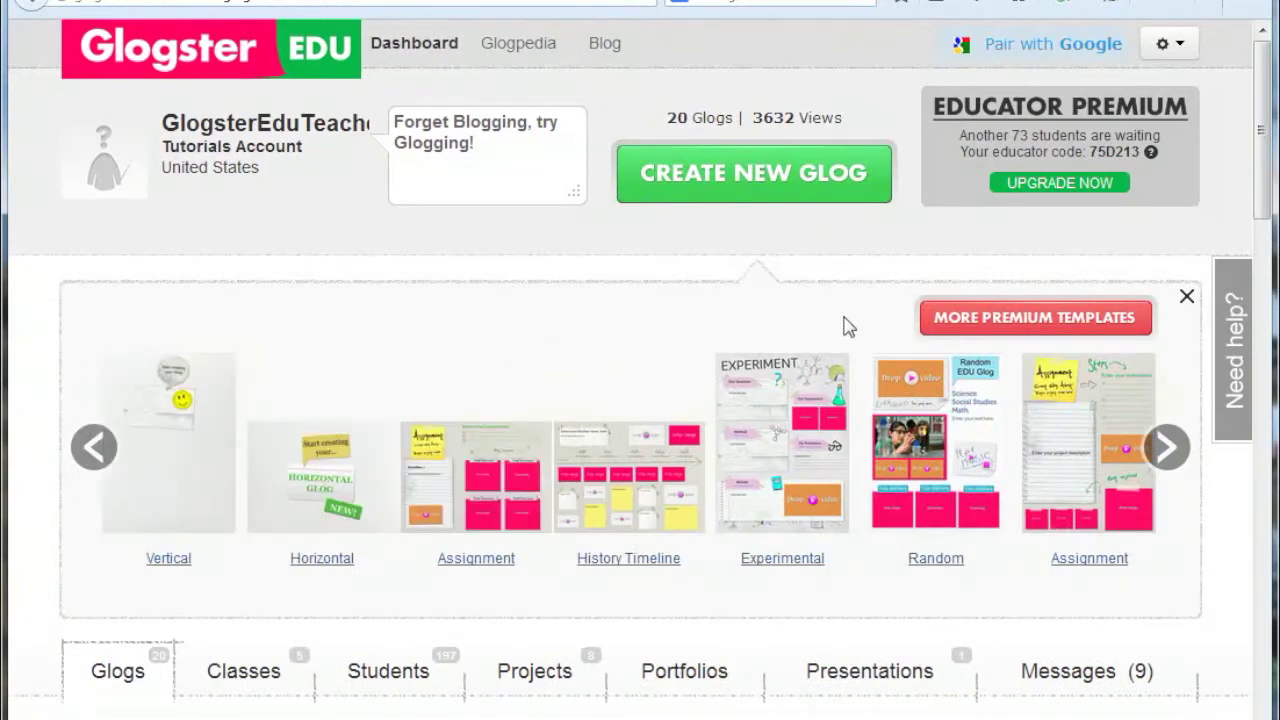
pyautogui.click(1187, 299)
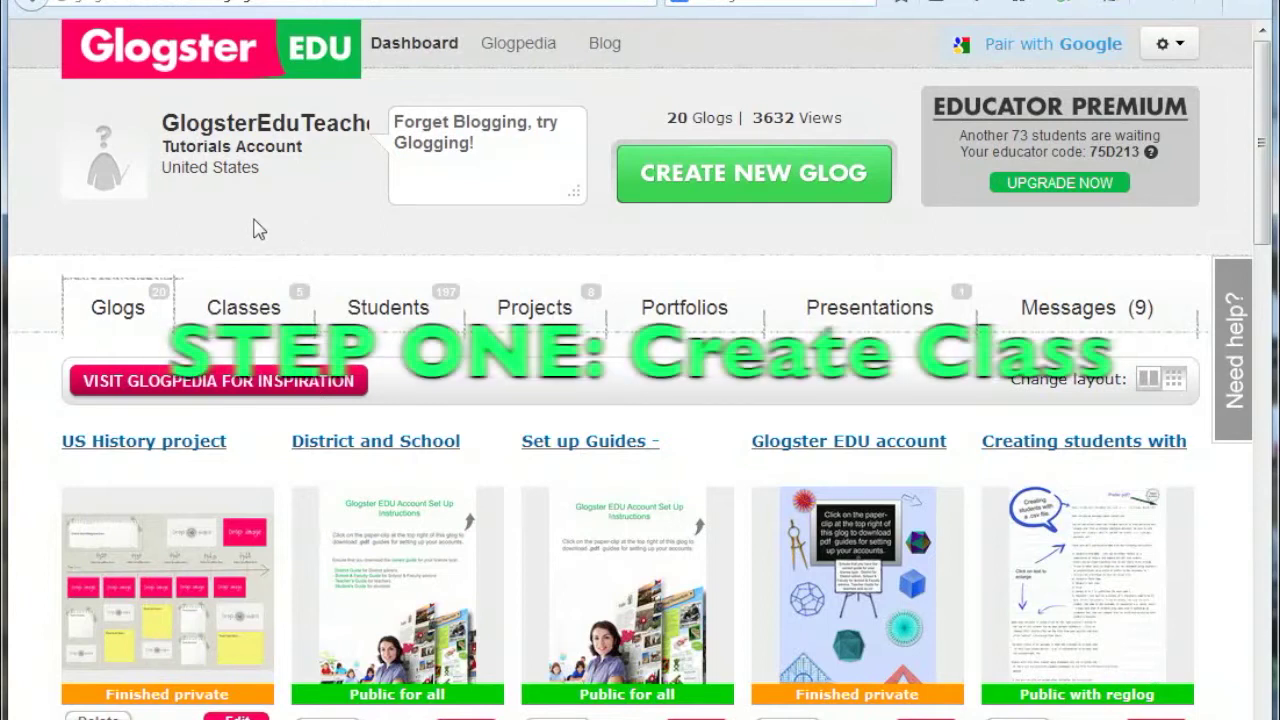
# Show the dashboard's Classes tab listing the existing classes, including US History.
pyautogui.click(246, 318)
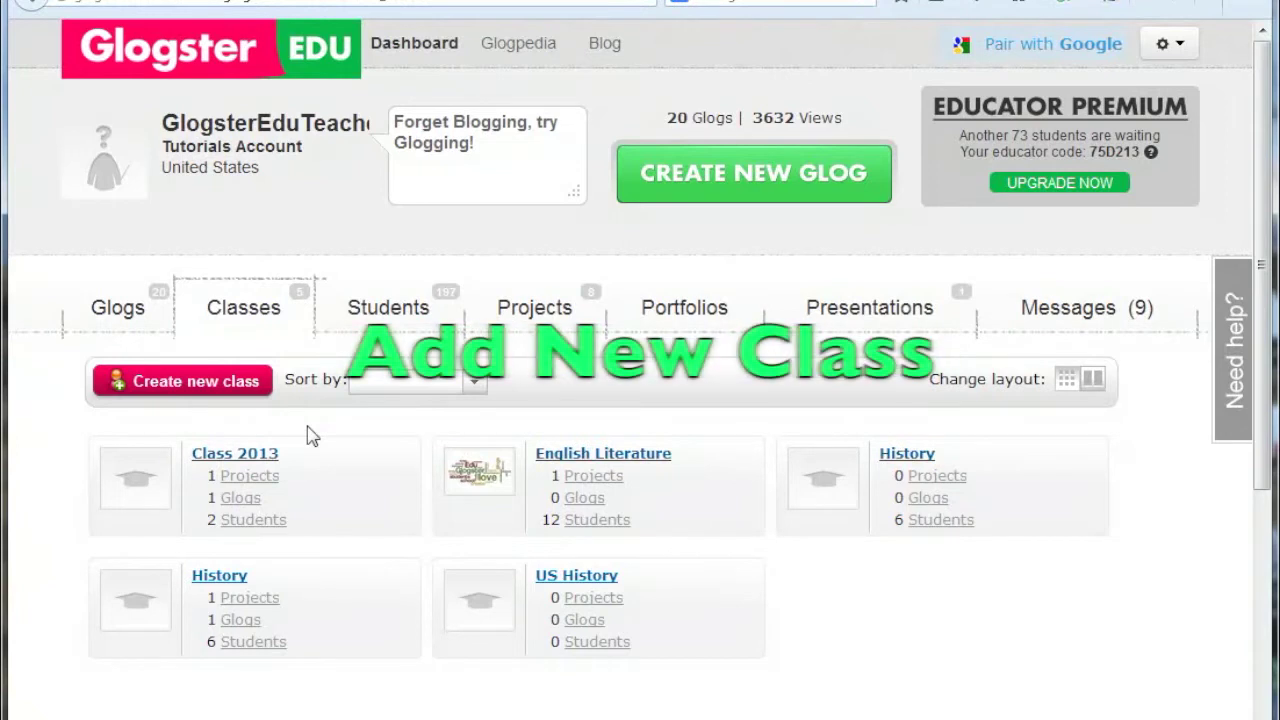
# Create and save a new class named 'History C'.
pyautogui.click(196, 382)
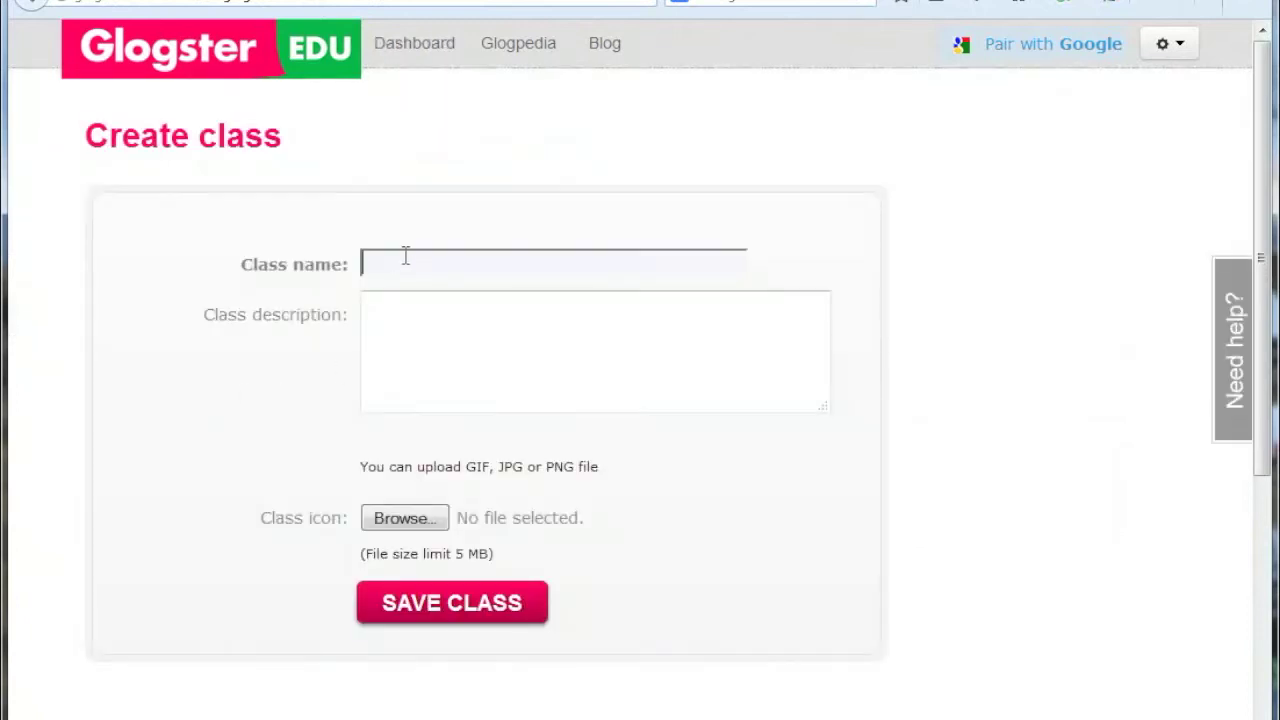
pyautogui.write('Hist')
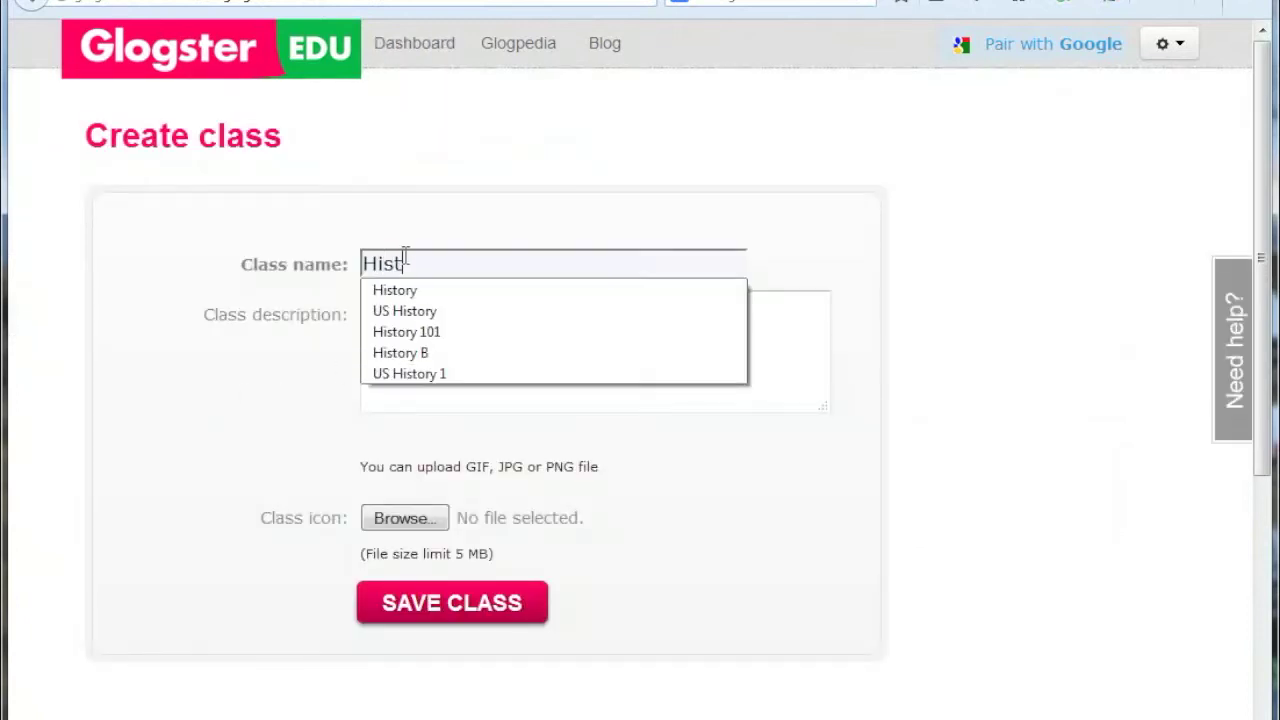
pyautogui.write('ory C')
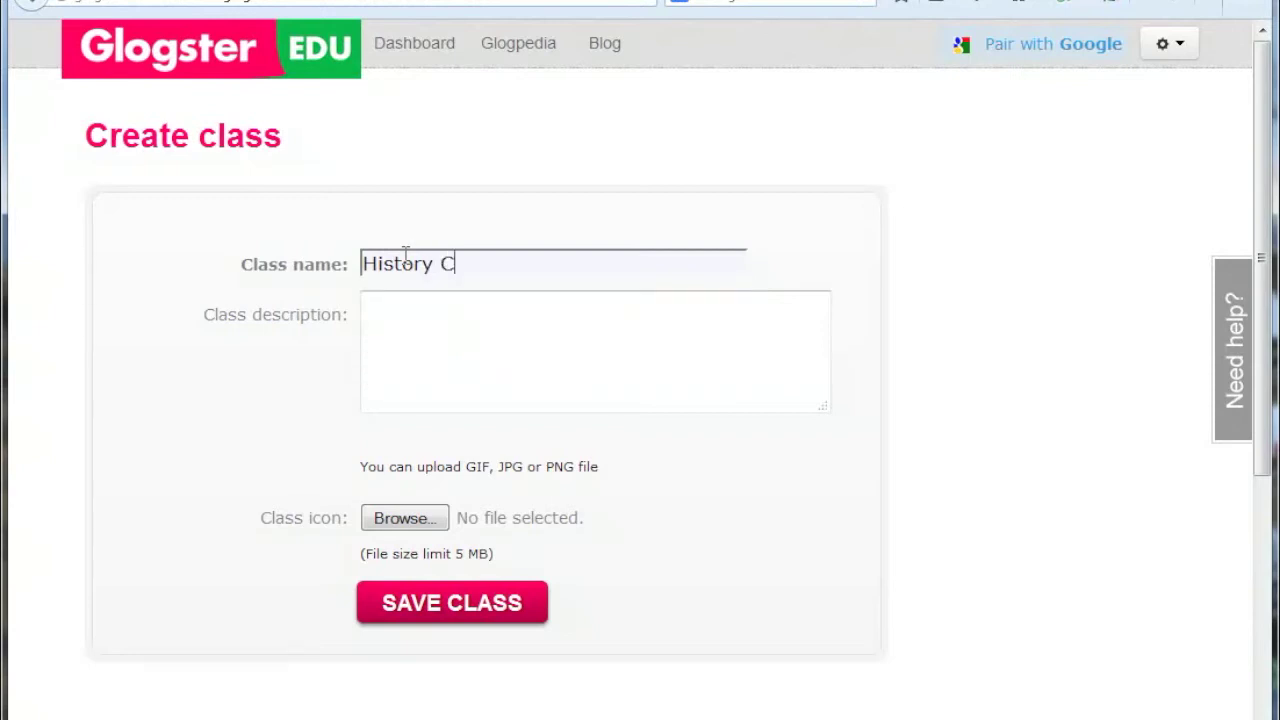
pyautogui.click(454, 373)
pyautogui.click(452, 603)
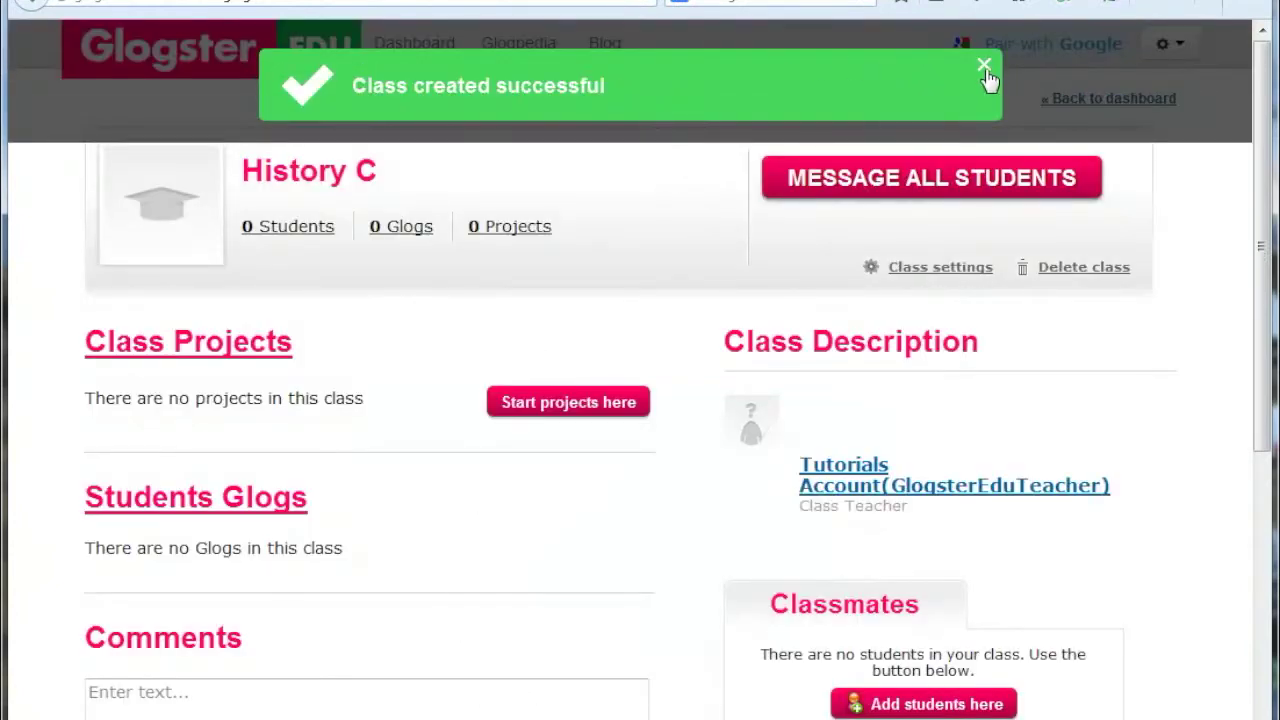
# Dismiss the class-created notice and scroll down to the empty Classmates section.
pyautogui.click(984, 70)
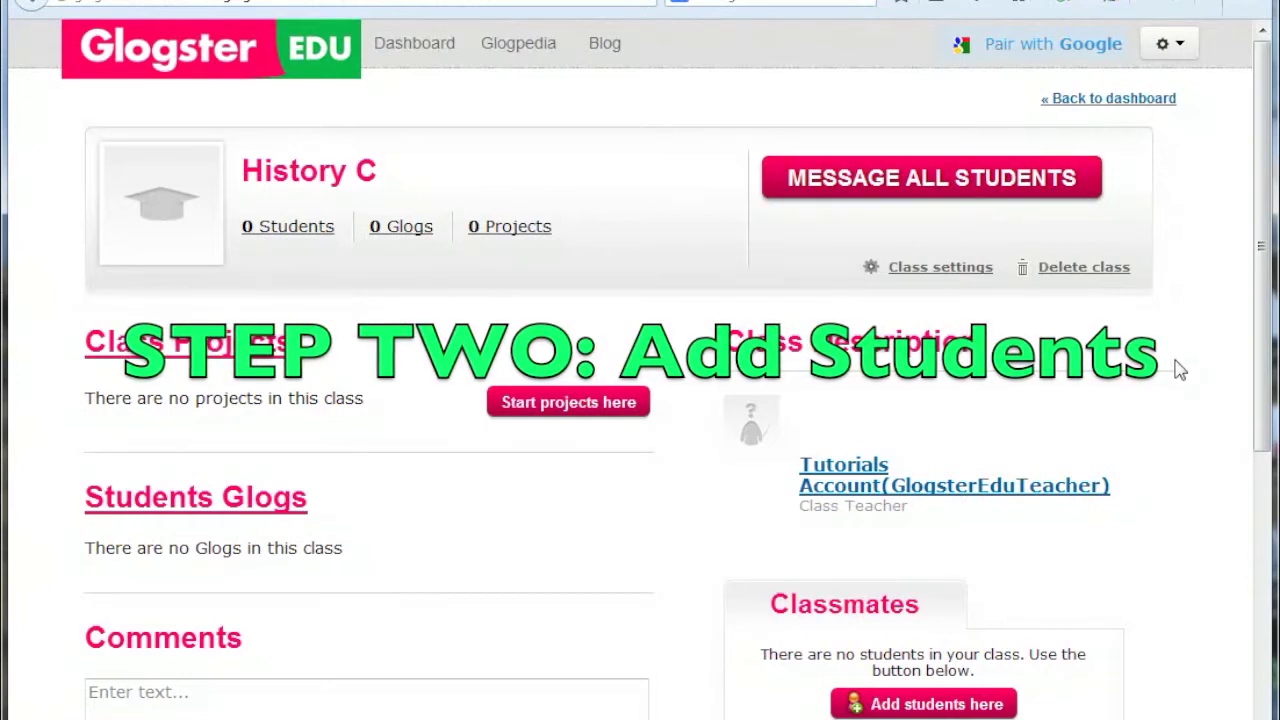
pyautogui.scroll(-3, 1172, 367)
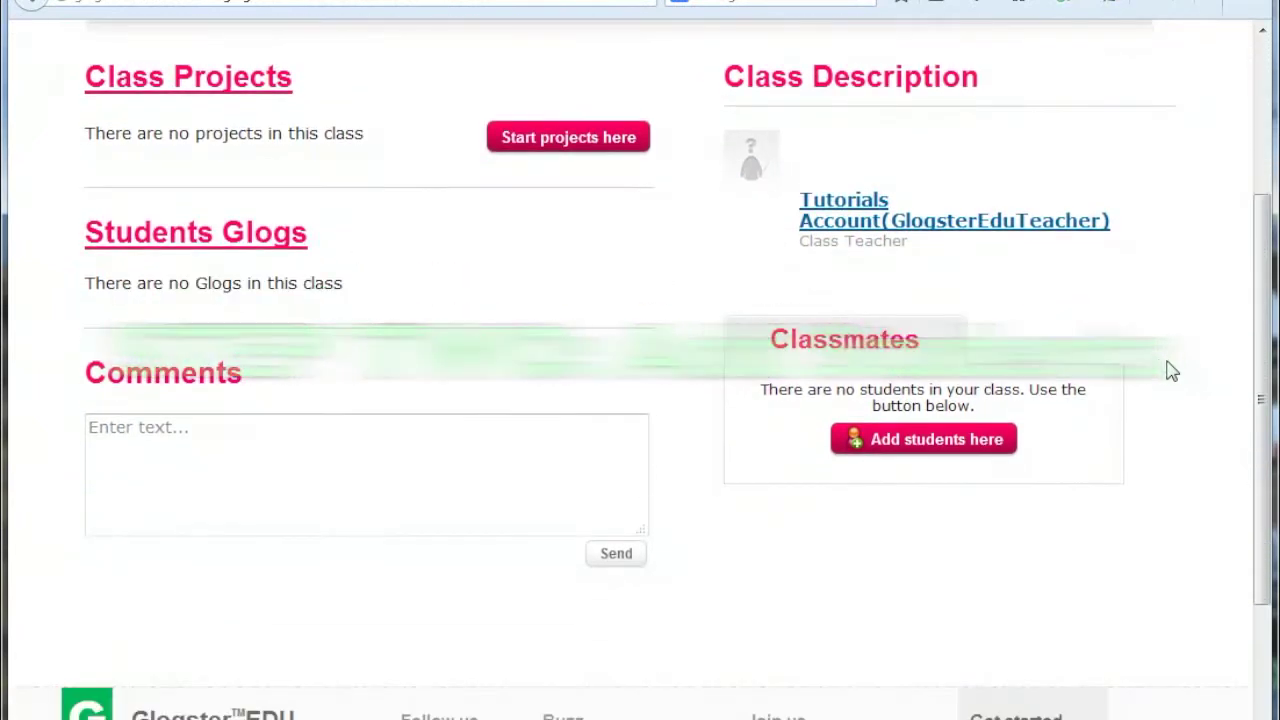
# Assign the two test students to History C.
pyautogui.click(910, 445)
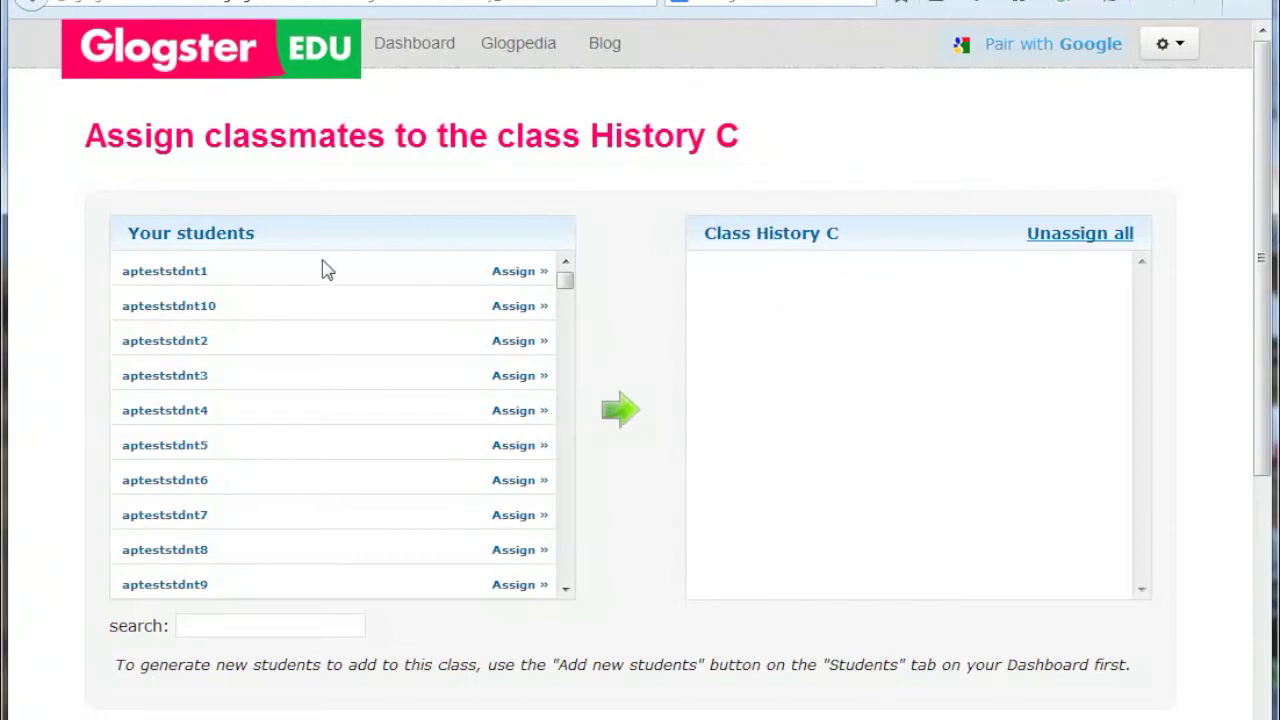
pyautogui.moveTo(566, 282)
pyautogui.mouseDown()
pyautogui.moveTo(566, 580)
pyautogui.moveTo(566, 279)
pyautogui.mouseUp()
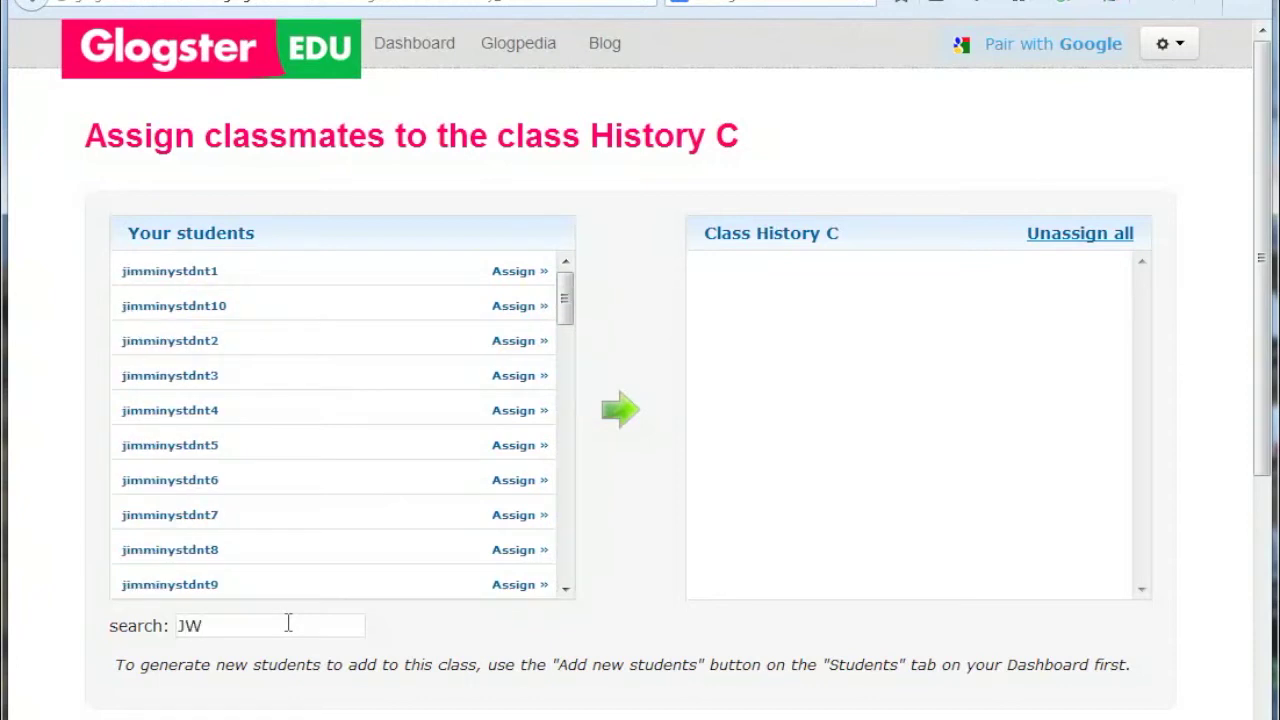
pyautogui.click(516, 271)
pyautogui.click(516, 271)
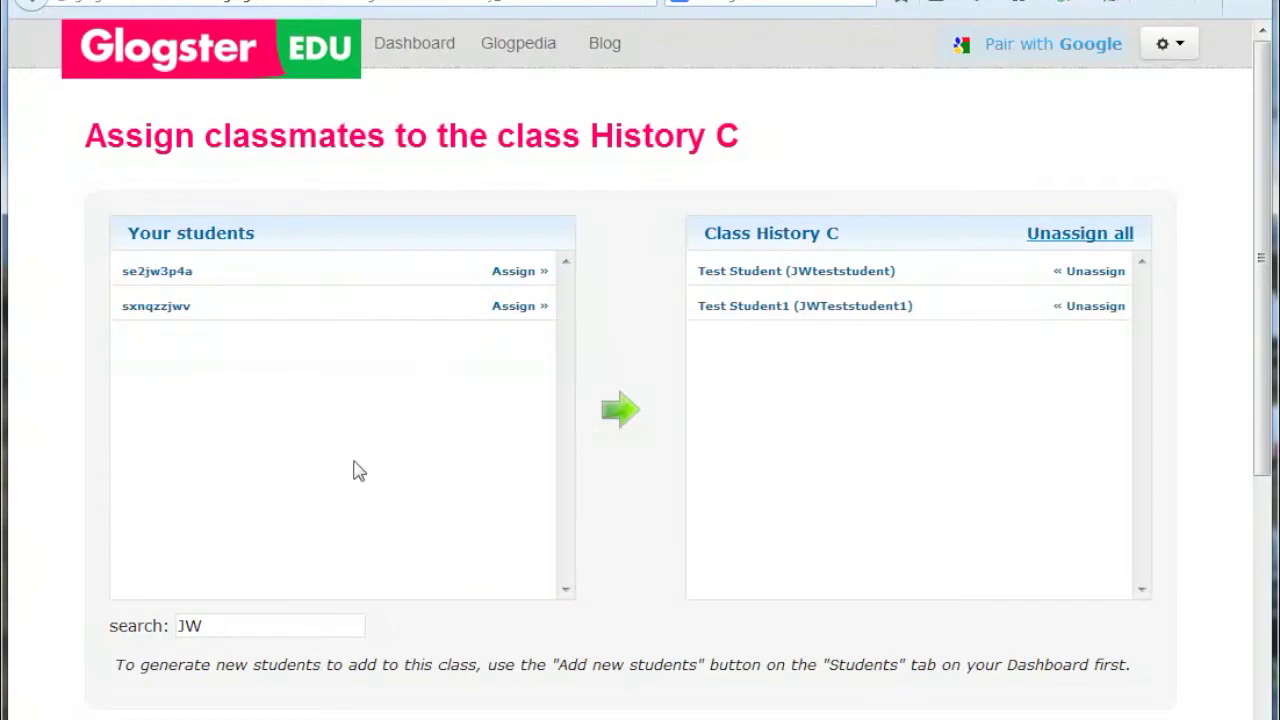
# Filter the student list by 'j' and assign four more students to History C.
pyautogui.click(220, 620)
pyautogui.write('j')
pyautogui.click(519, 376)
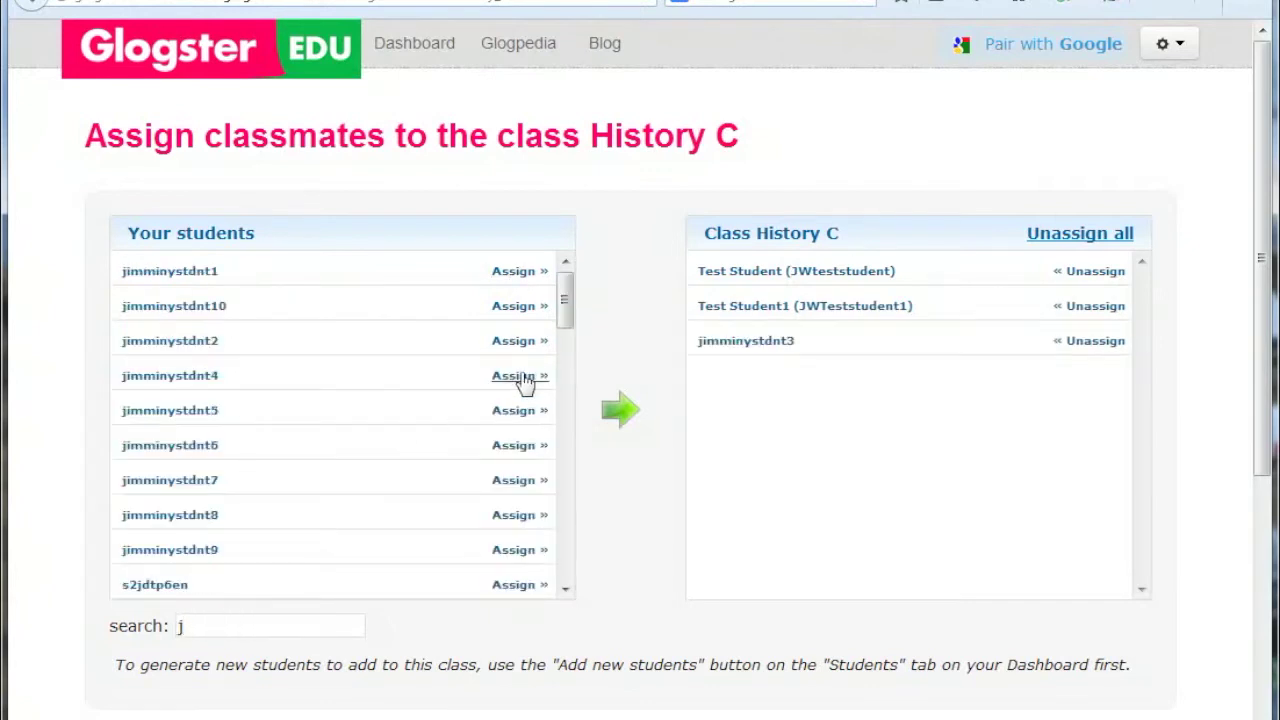
pyautogui.click(519, 376)
pyautogui.click(519, 376)
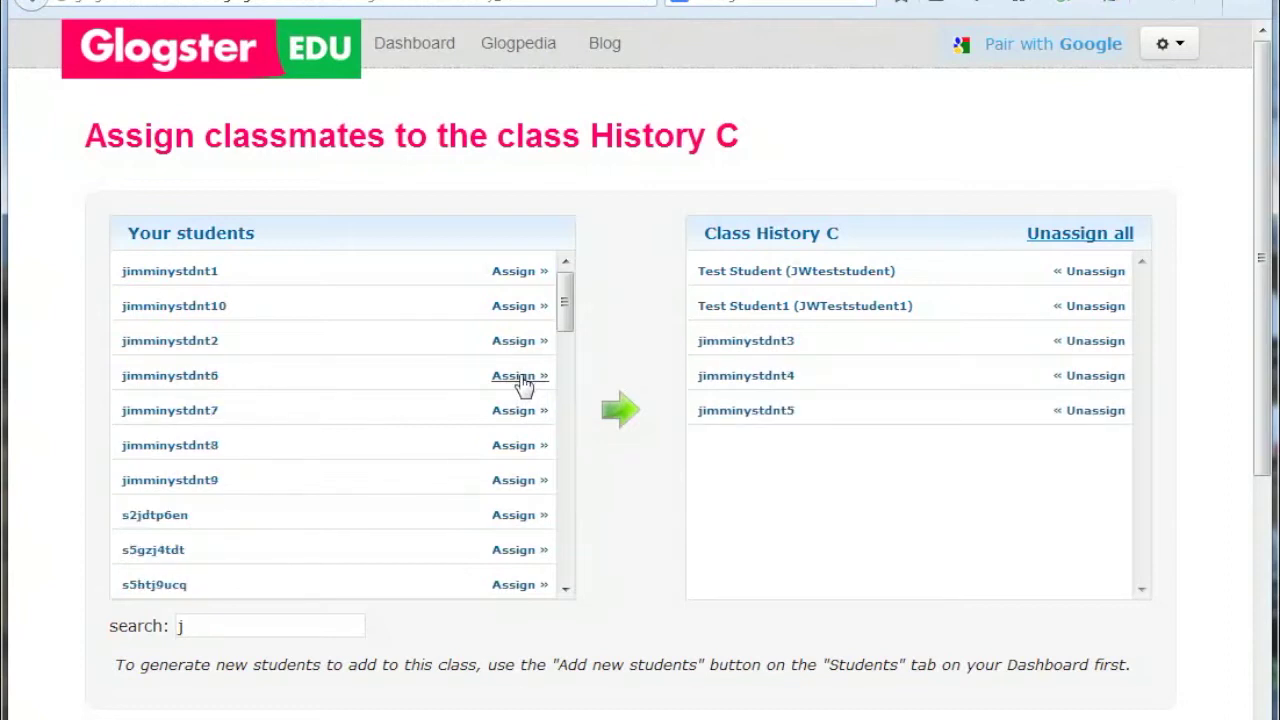
pyautogui.click(519, 376)
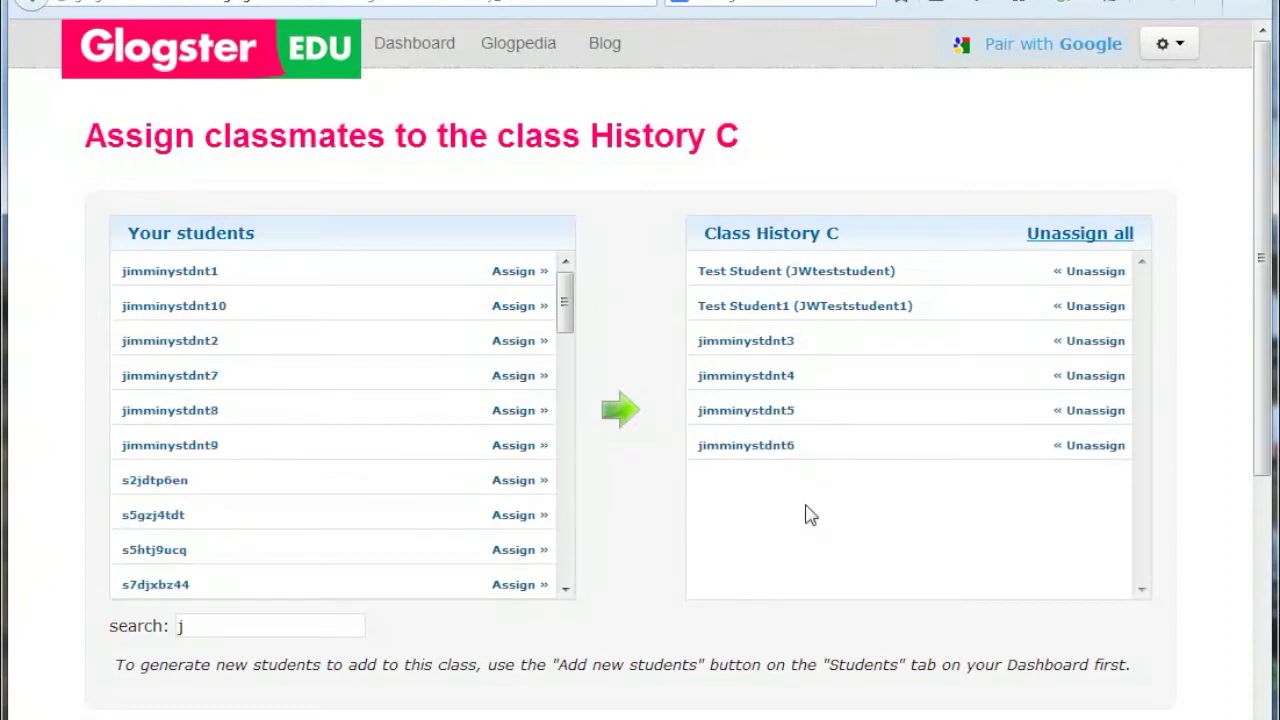
pyautogui.scroll(-2, 810, 515)
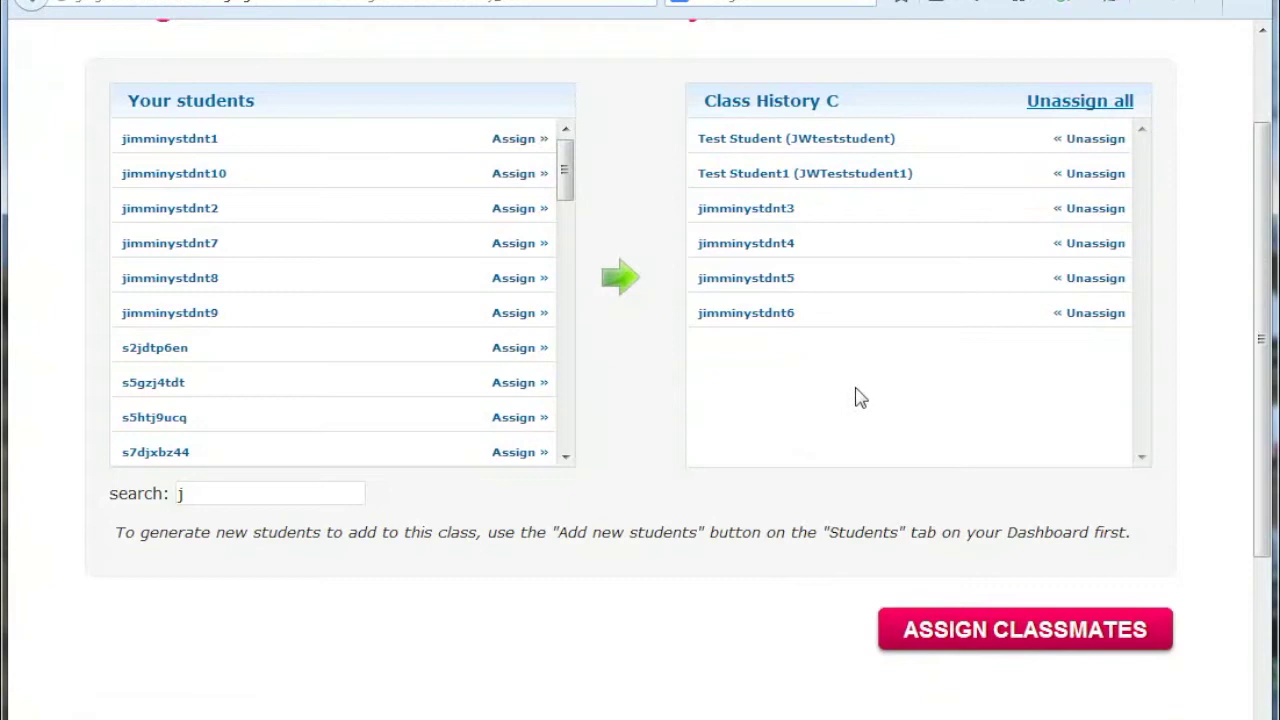
# Confirm the six classmate assignments and dismiss the success notice.
pyautogui.click(946, 630)
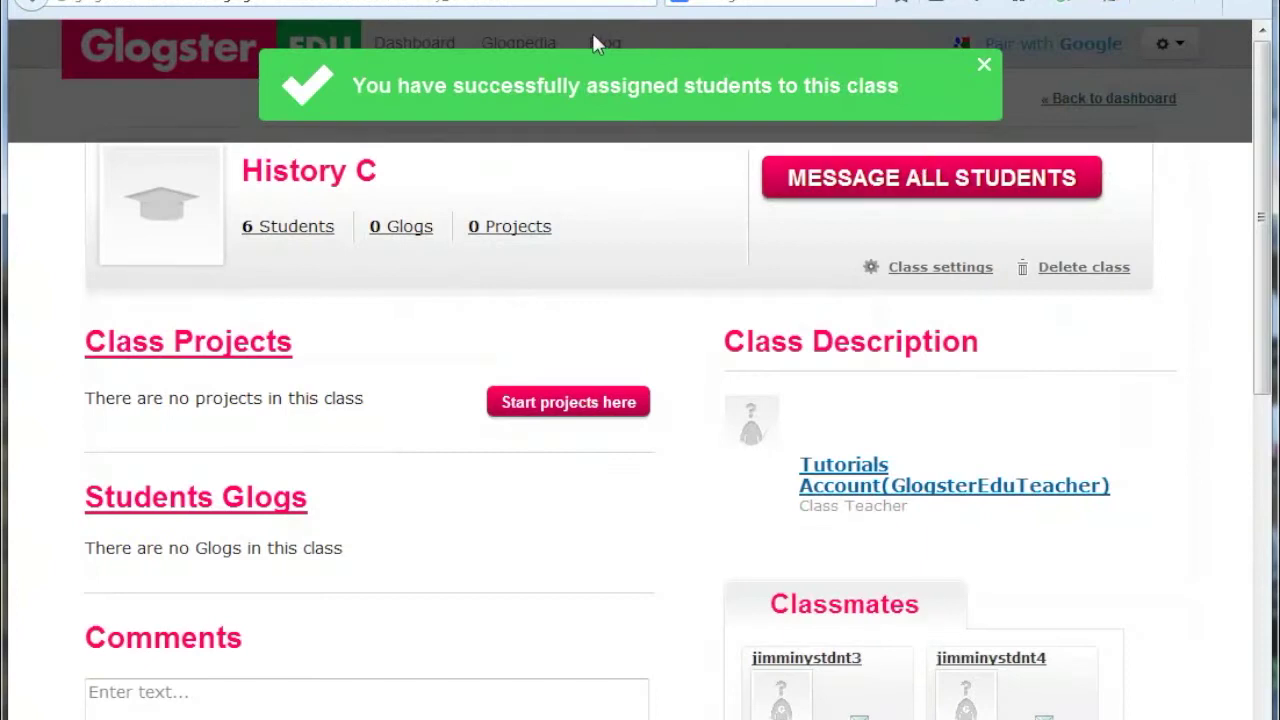
pyautogui.click(985, 70)
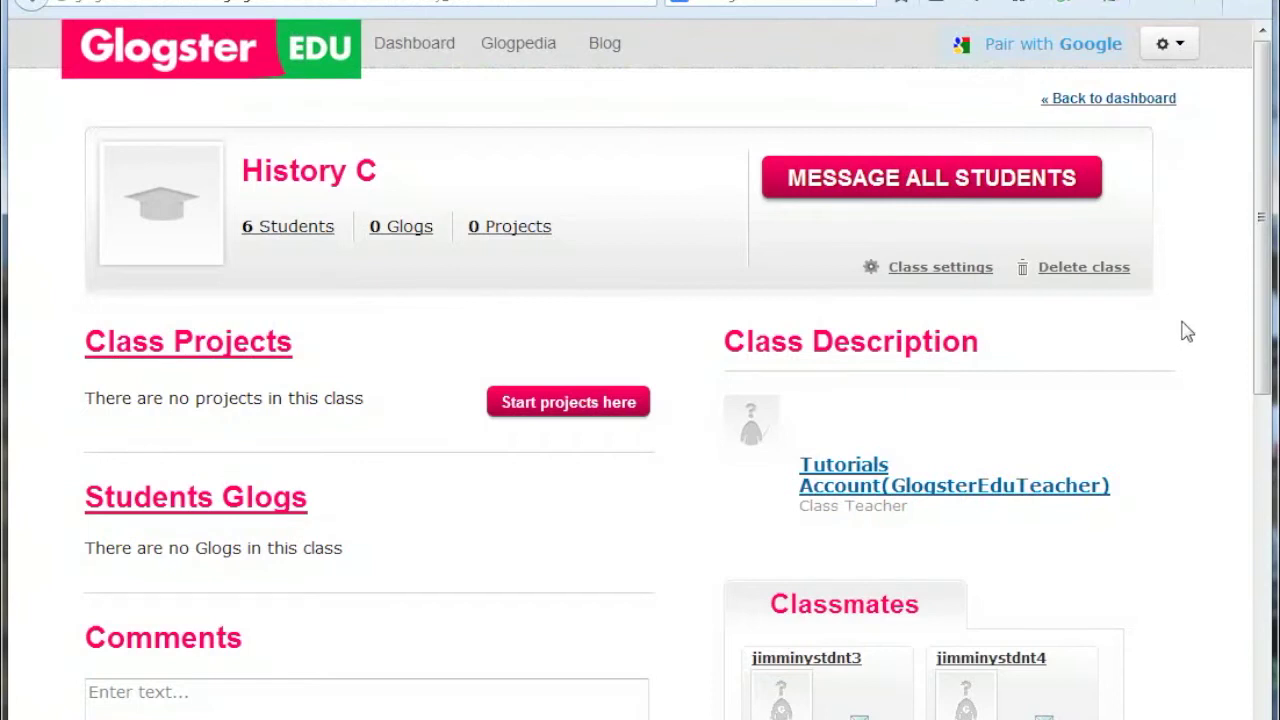
pyautogui.scroll(-2, 1187, 333)
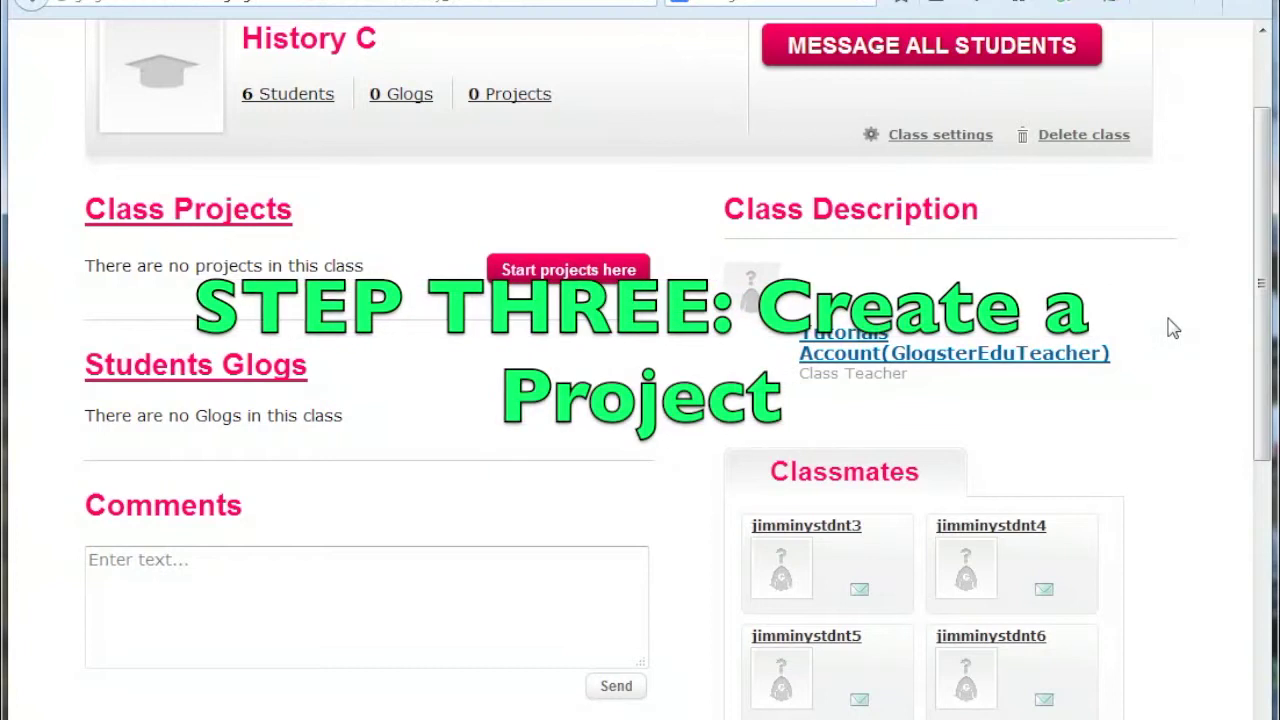
pyautogui.scroll(3, 1173, 328)
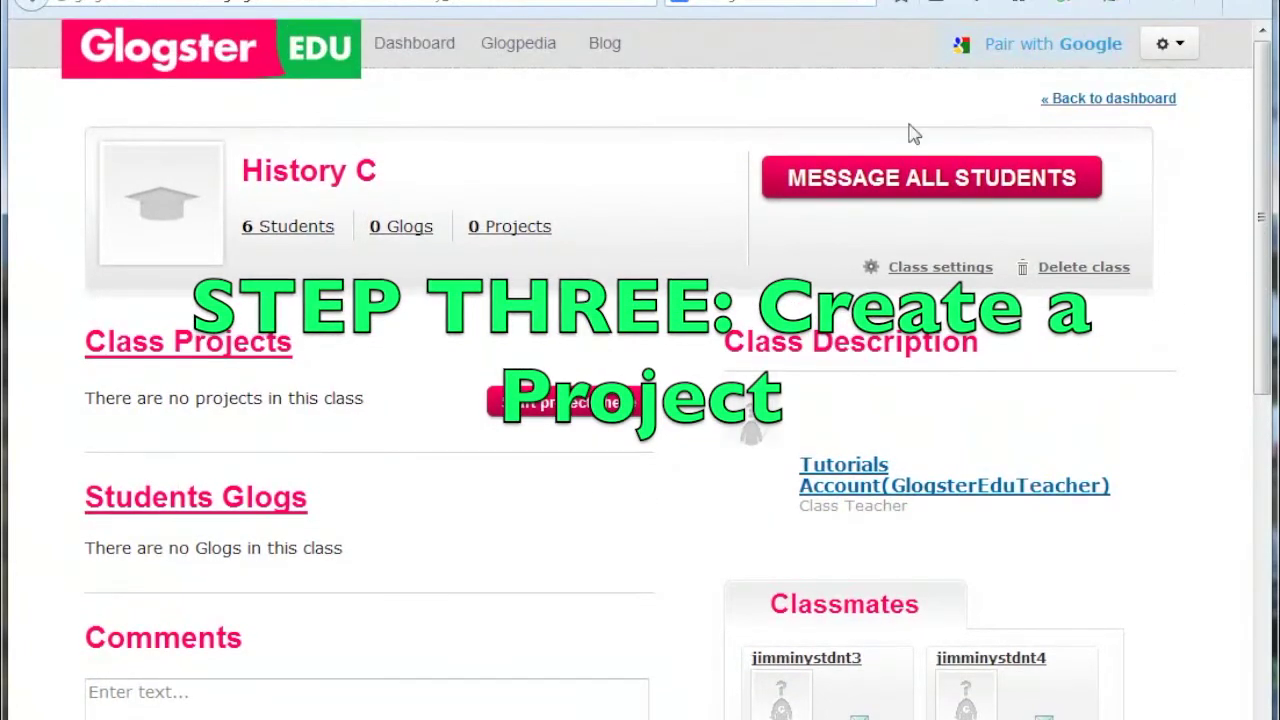
# From History C's 0 Projects list, start a new project on the Create project page.
pyautogui.click(515, 238)
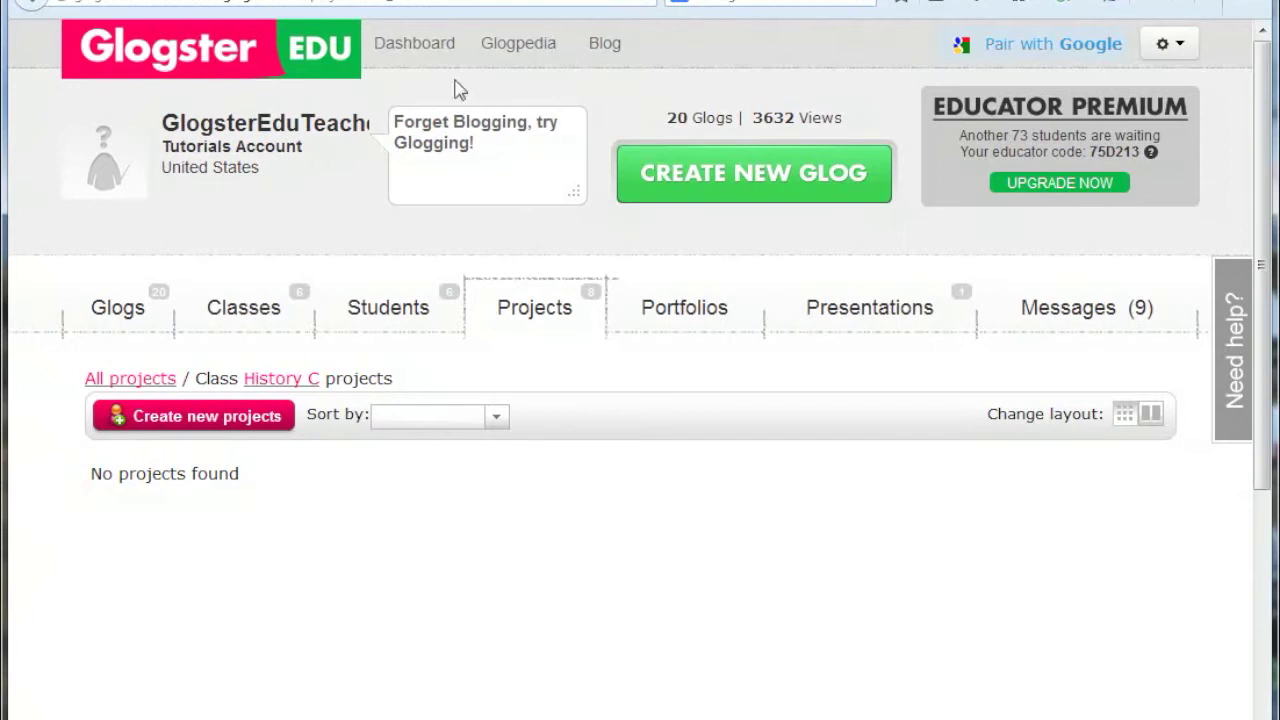
pyautogui.click(207, 420)
pyautogui.moveTo(250, 565); pyautogui.dragTo(851, 600)
# Use the US History project template and name the project 'History C'.
pyautogui.click(720, 370)
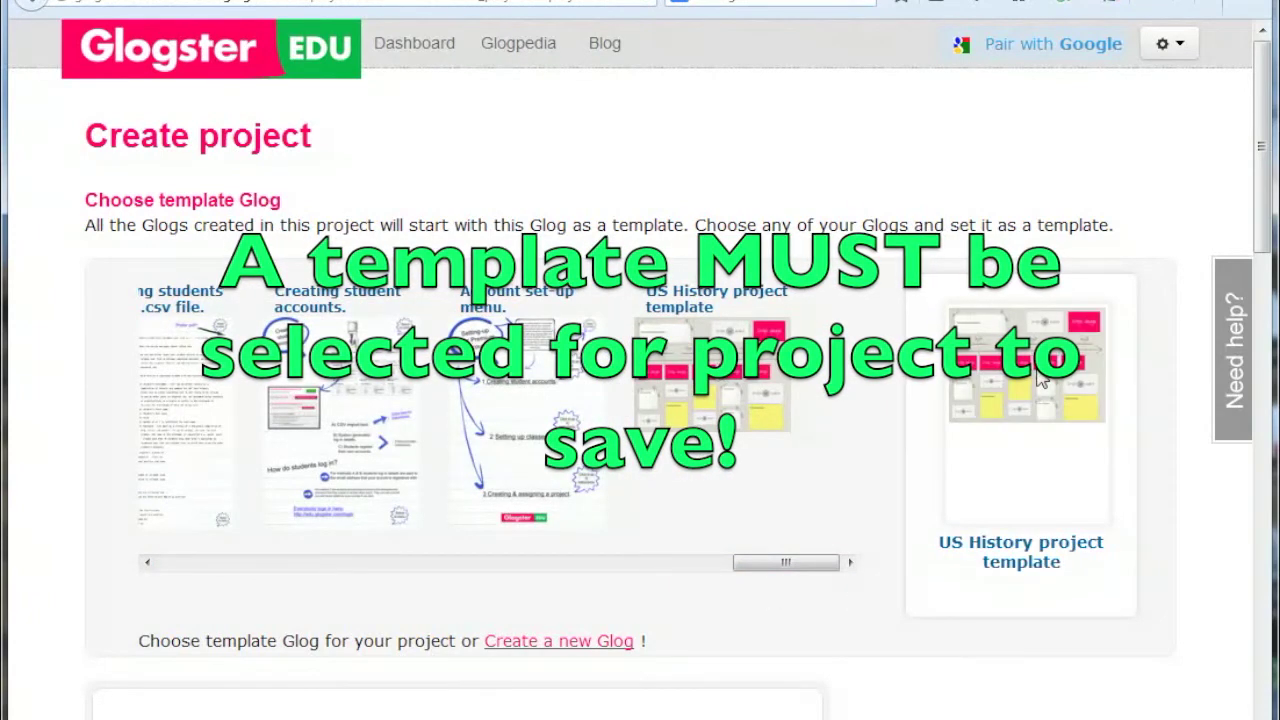
pyautogui.scroll(-4, 1037, 374)
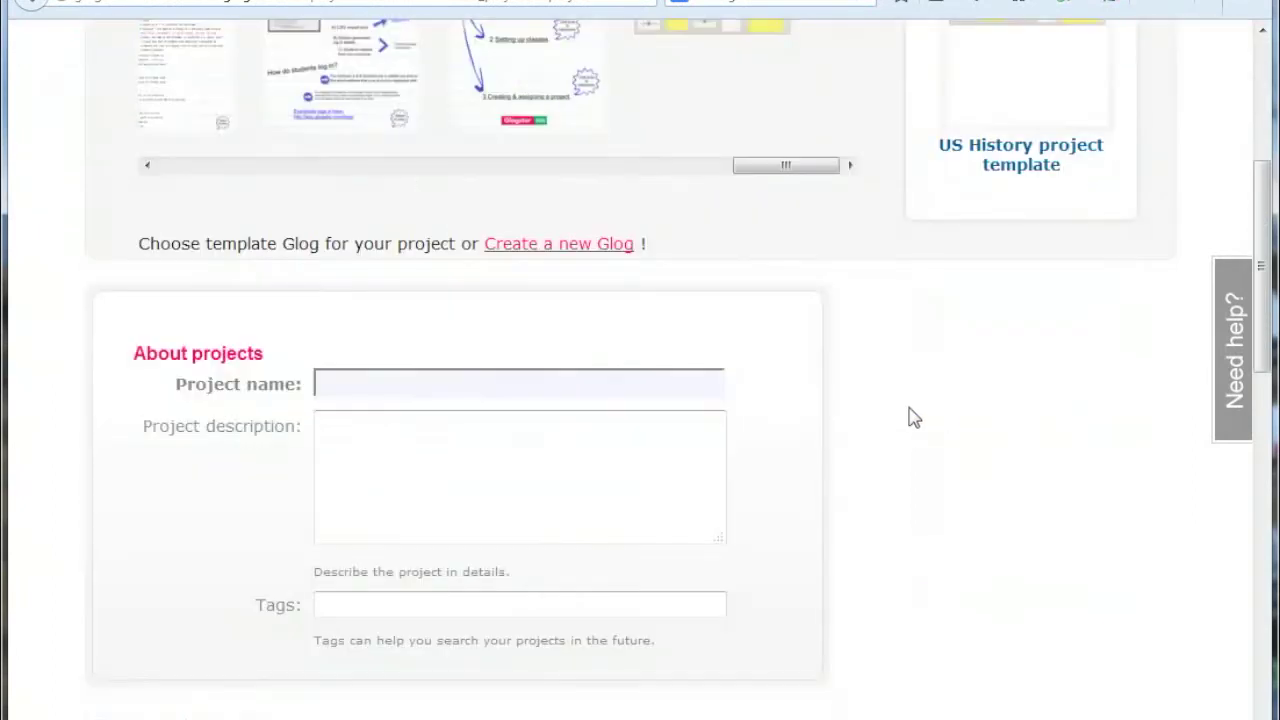
pyautogui.scroll(-1, 919, 420)
pyautogui.write('History C')
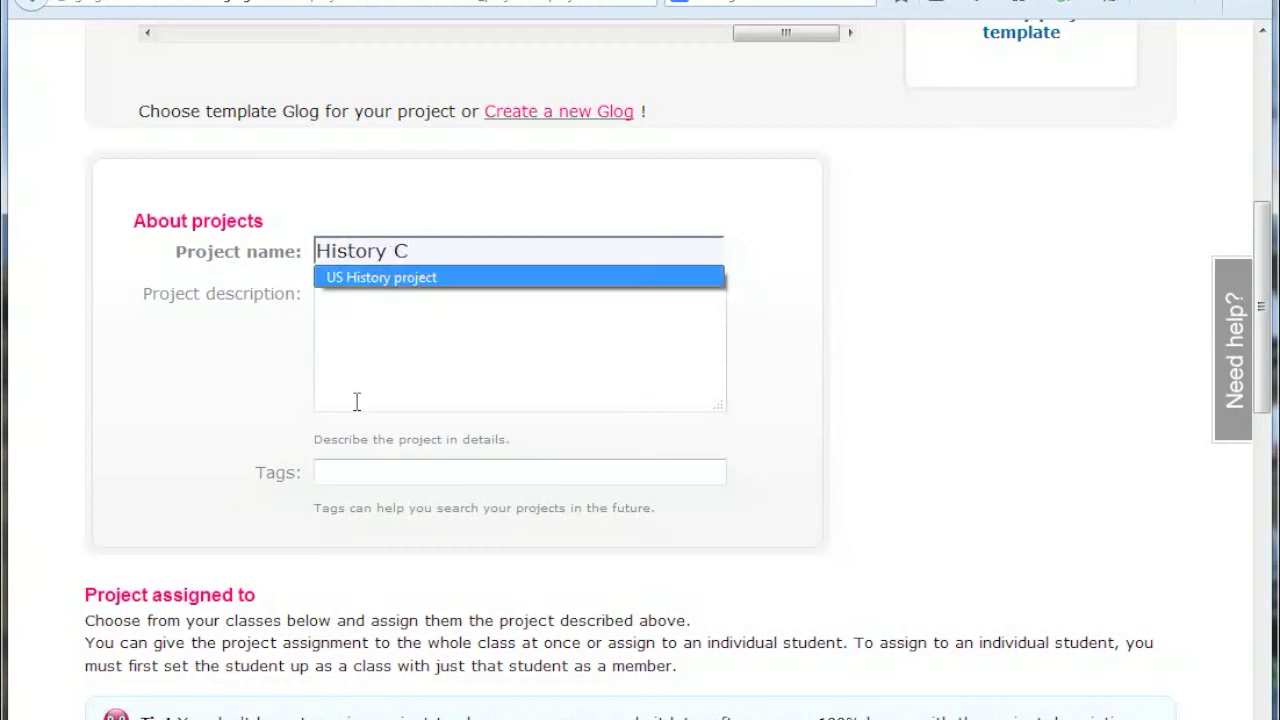
pyautogui.click(380, 365)
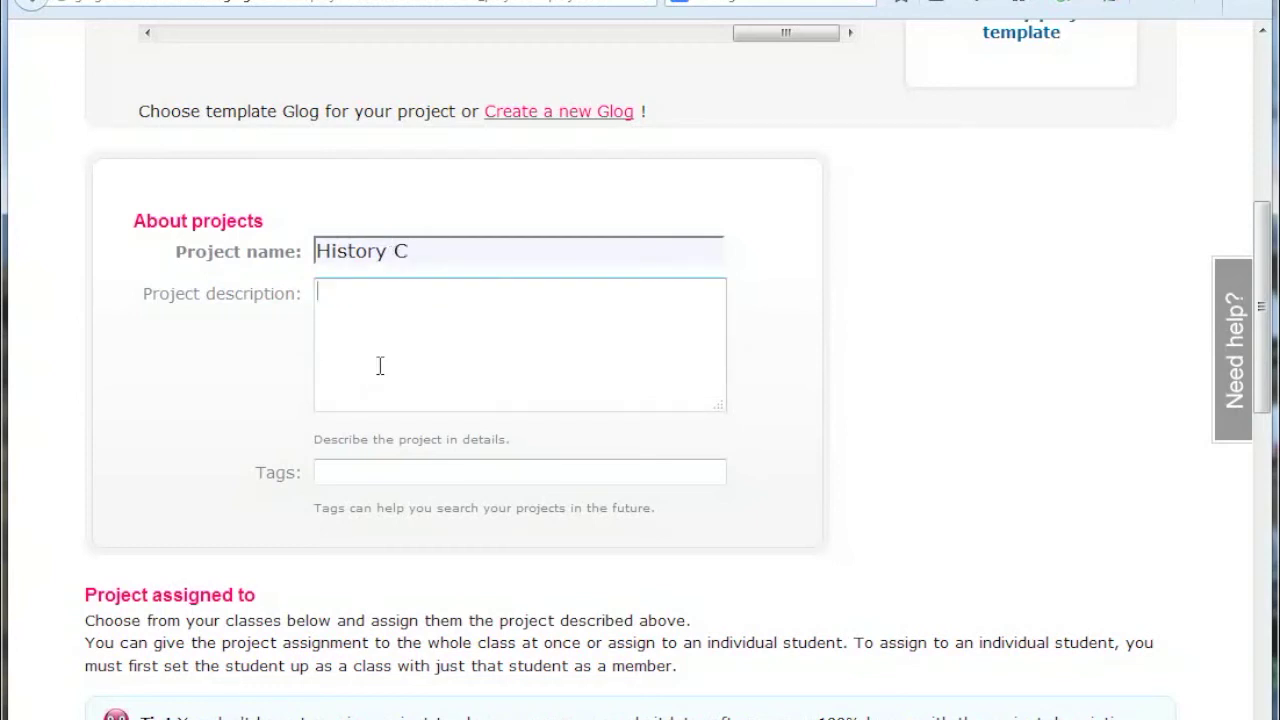
pyautogui.scroll(-3, 385, 472)
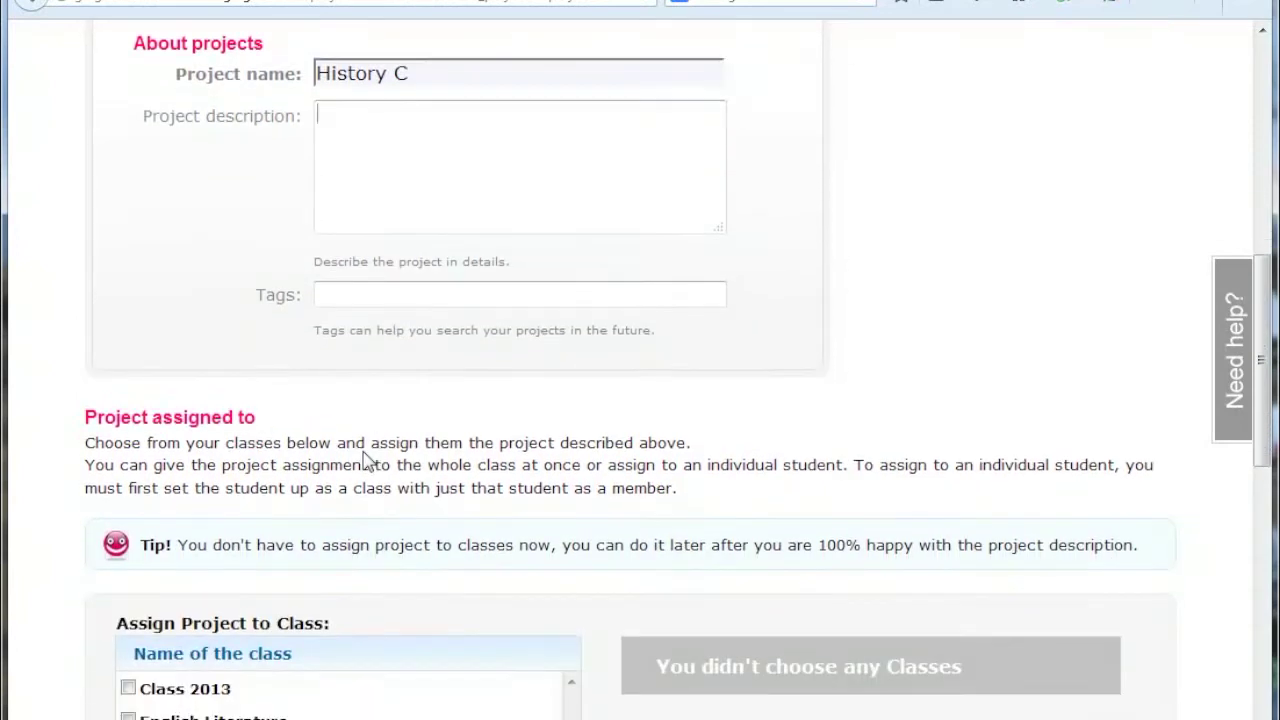
pyautogui.scroll(-5, 366, 458)
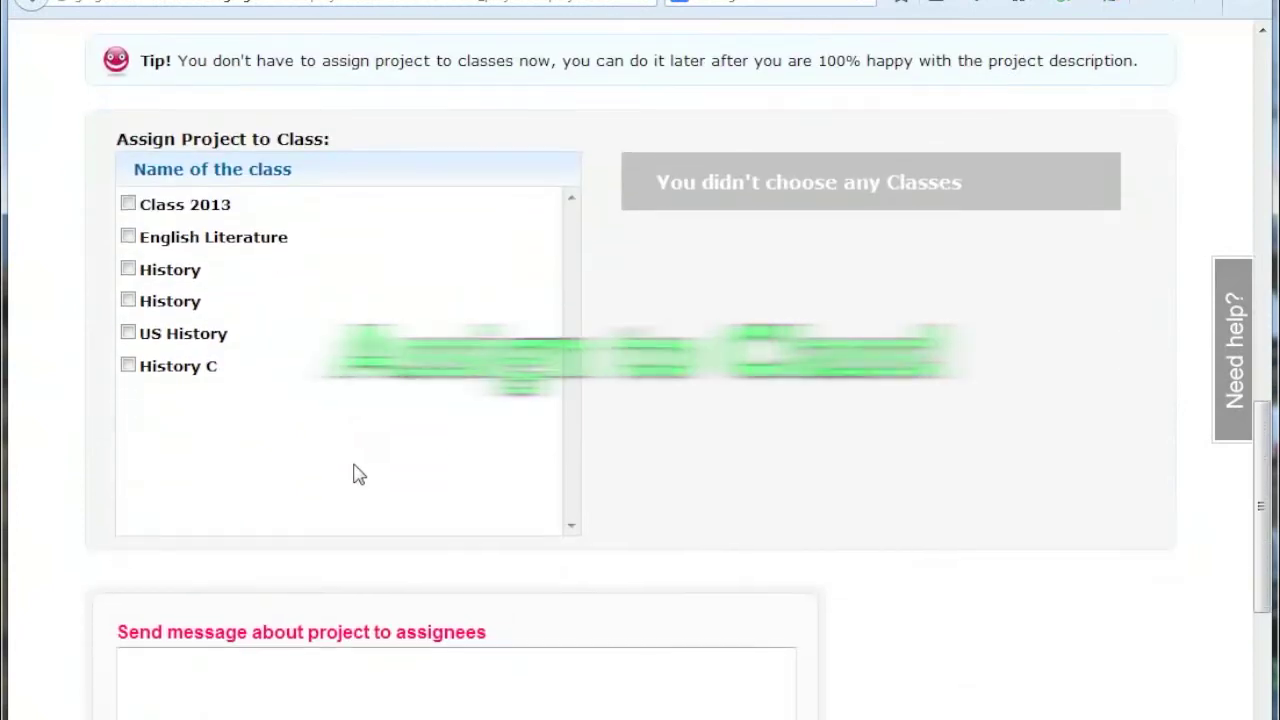
# Tick the History C class for the project and save the project.
pyautogui.click(129, 366)
pyautogui.scroll(-3, 455, 372)
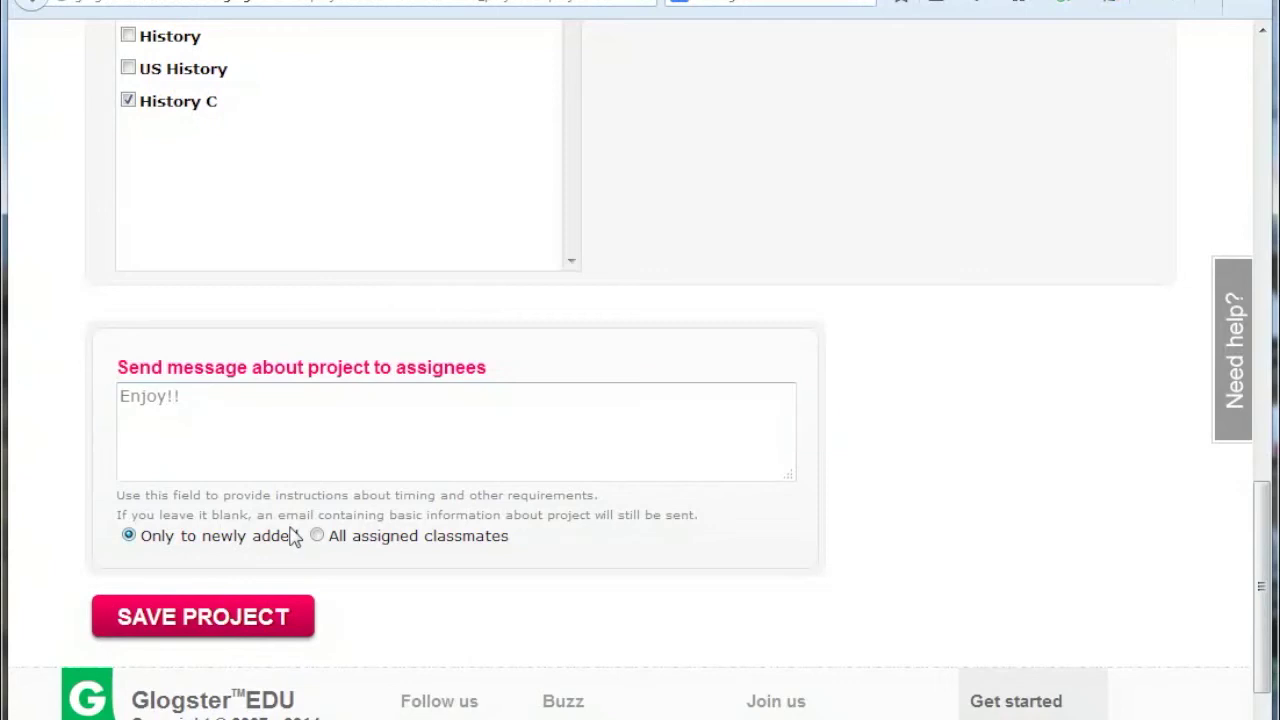
pyautogui.scroll(-2, 300, 530)
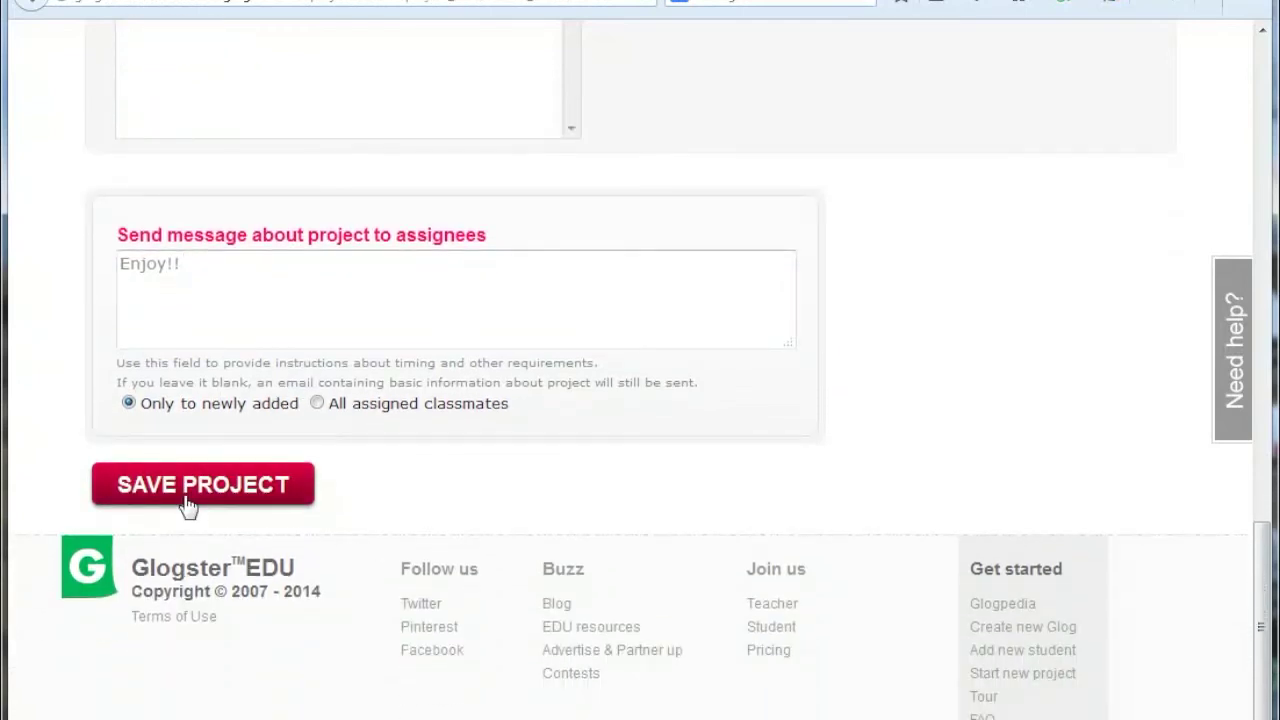
pyautogui.click(187, 490)
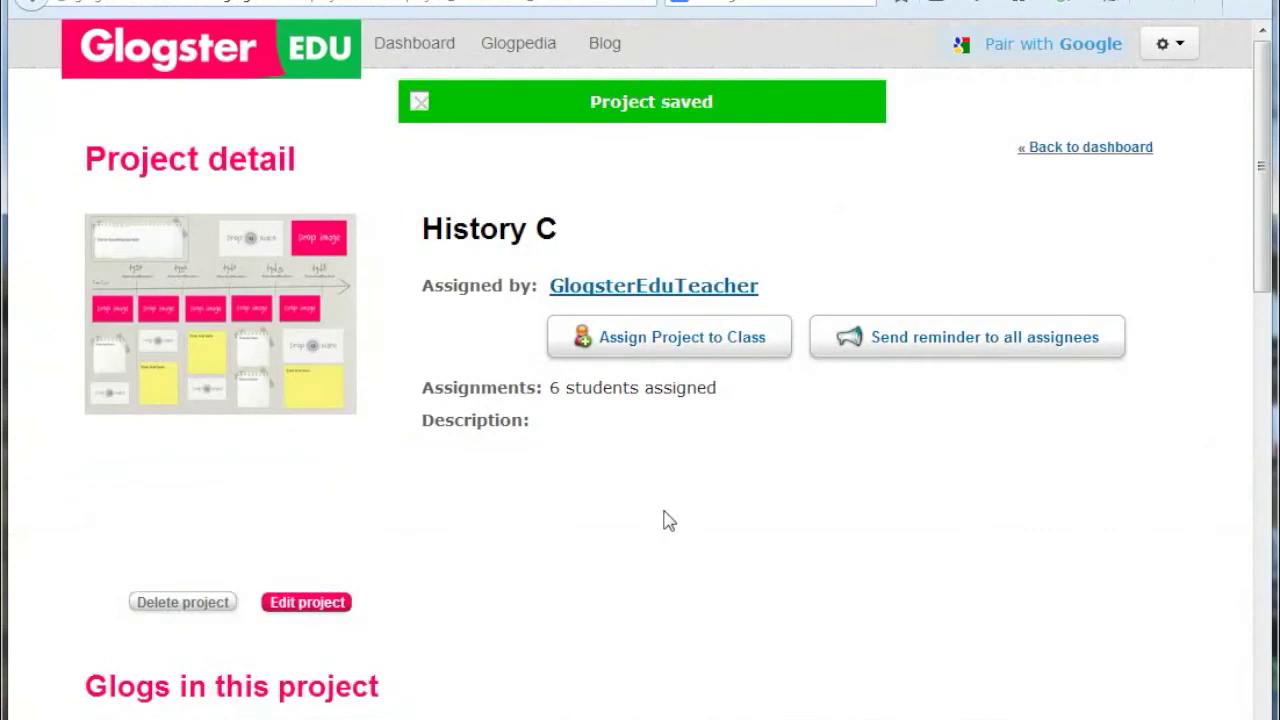
# Scroll through the project page to review the six student cards, none with a glog yet.
pyautogui.scroll(-2, 669, 521)
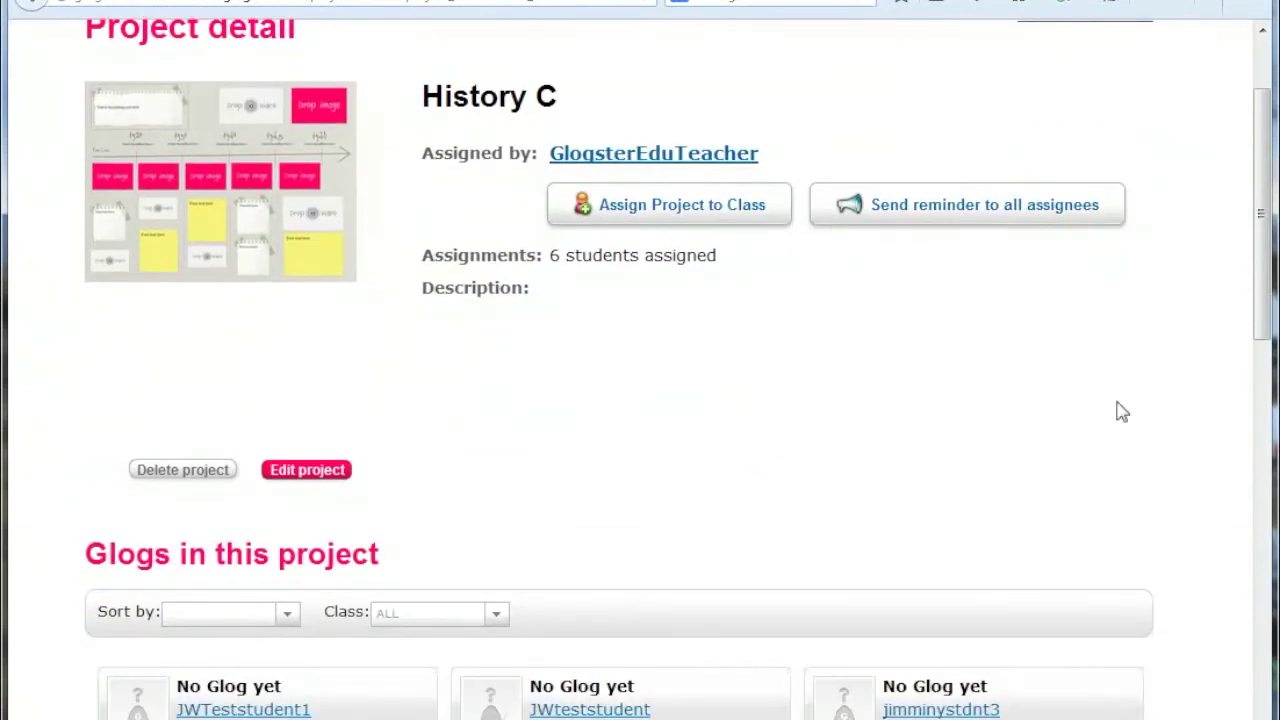
pyautogui.scroll(-4, 1117, 409)
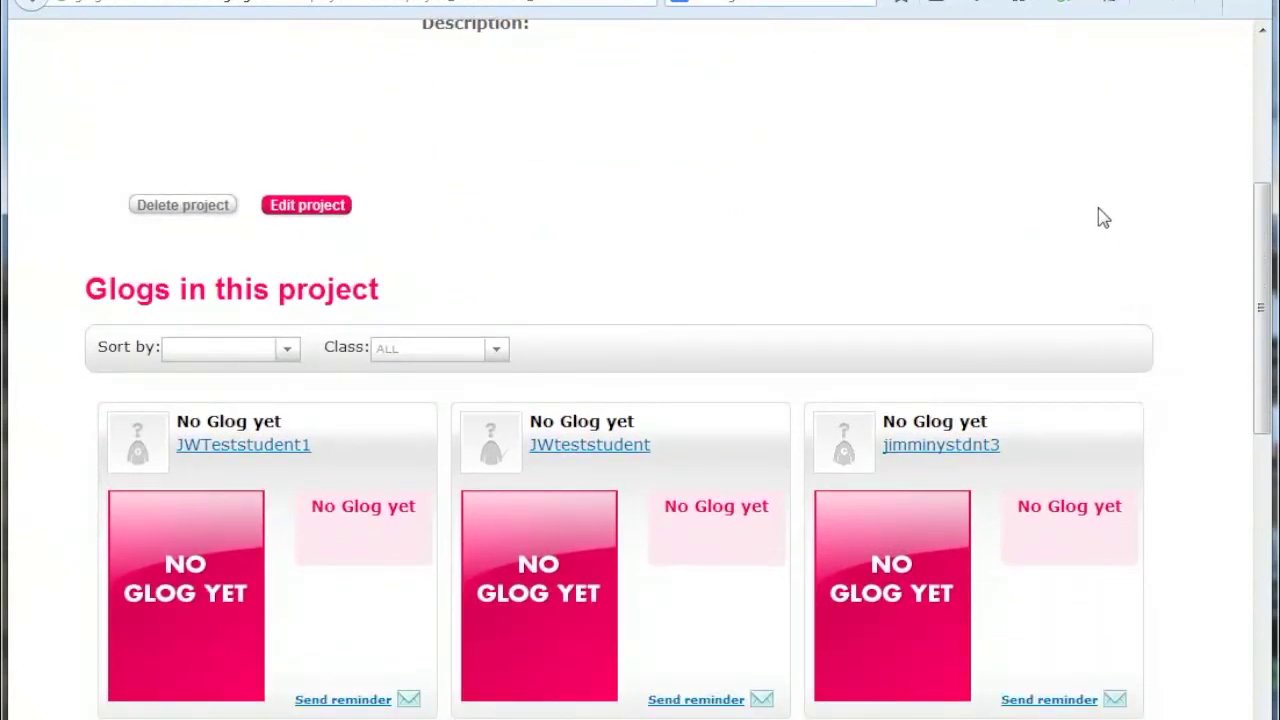
pyautogui.scroll(-4, 1105, 221)
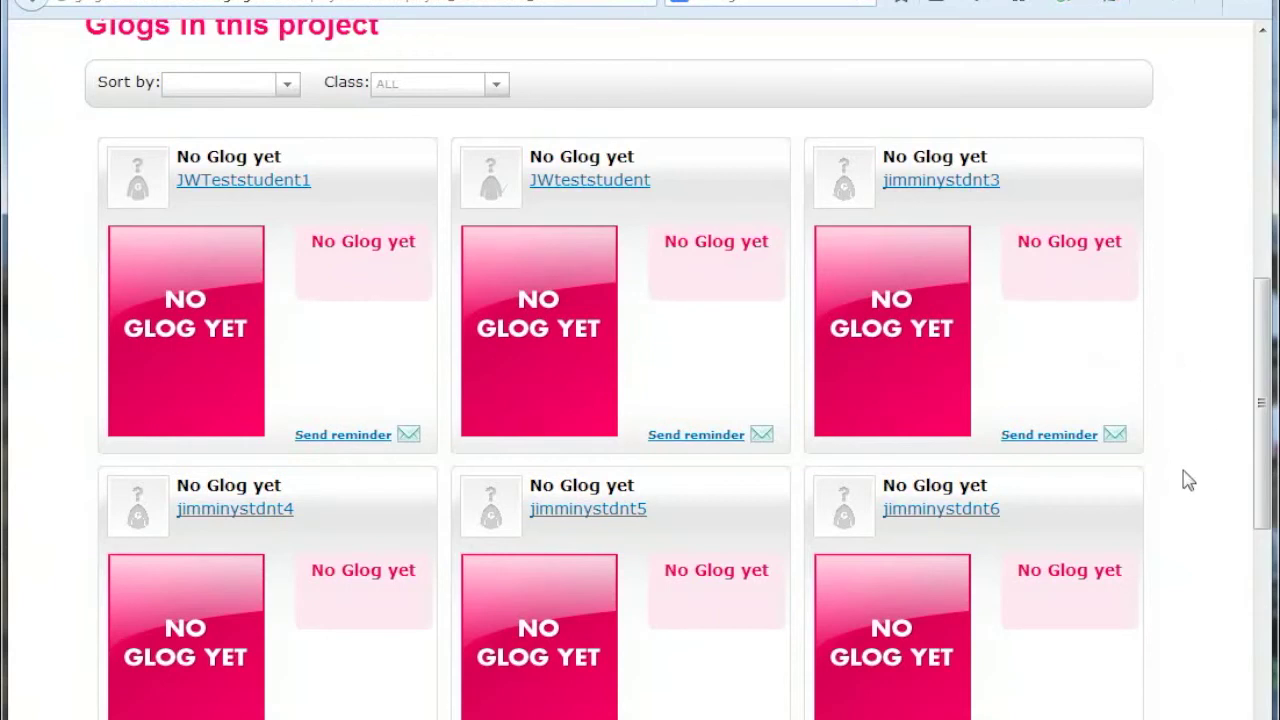
pyautogui.scroll(-3, 1183, 482)
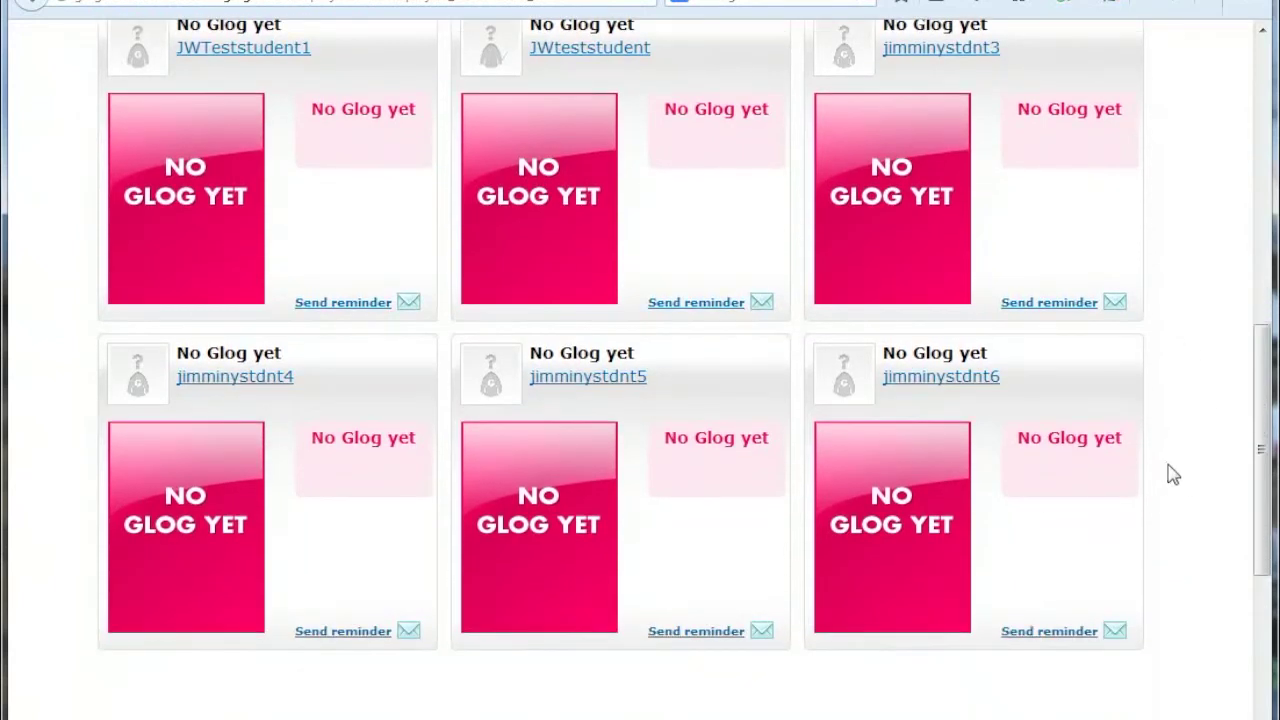
# Enter an assigned student's account from their profile and view its Messages, topped by the project assignment notice.
pyautogui.click(947, 381)
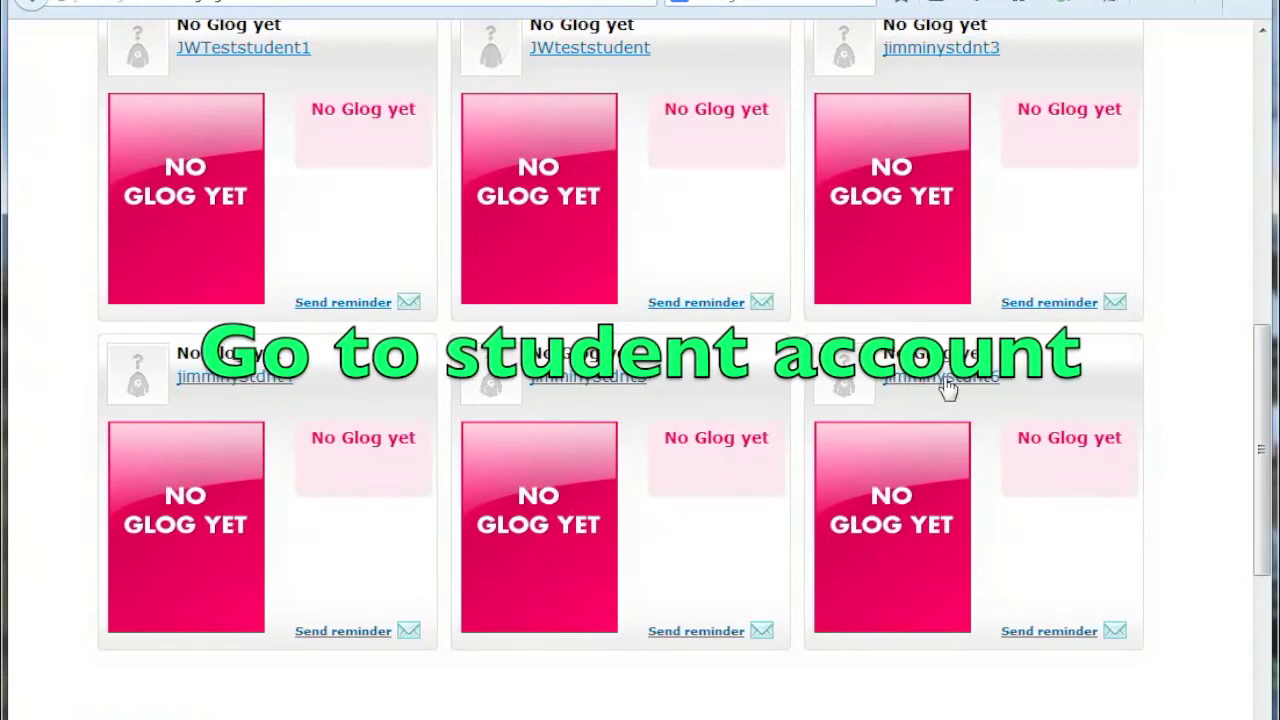
pyautogui.scroll(-1, 960, 603)
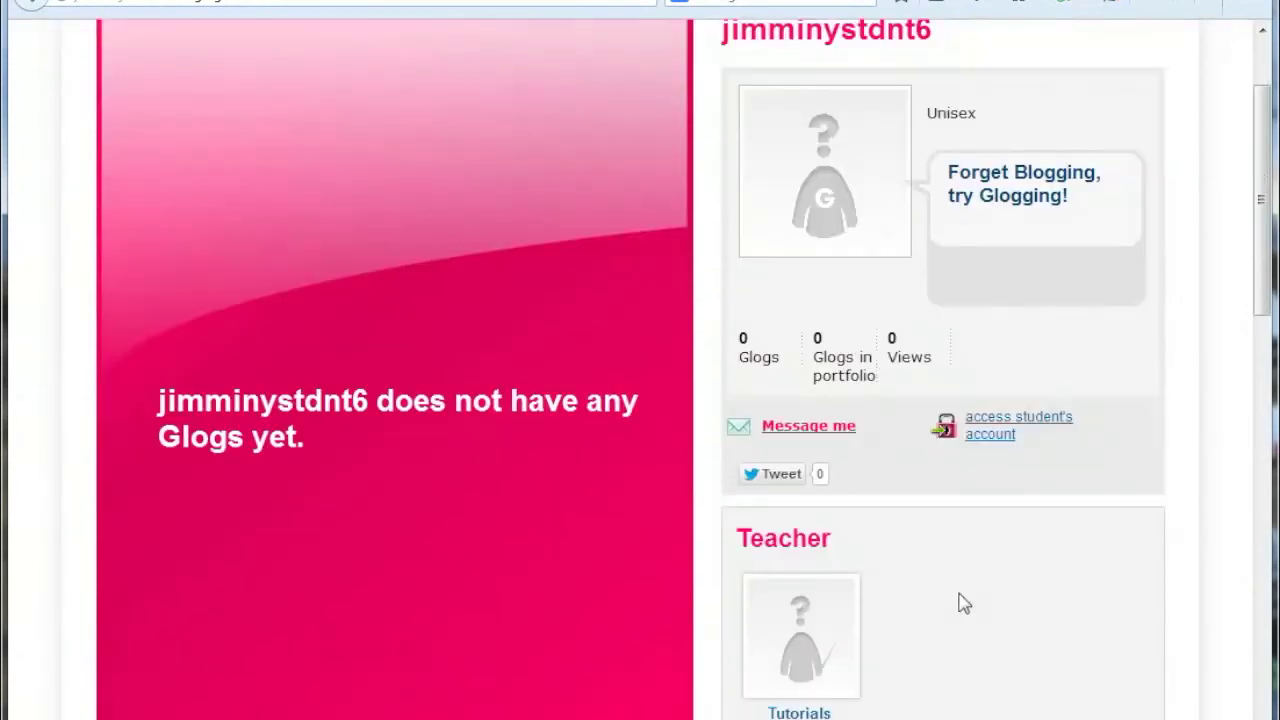
pyautogui.click(987, 427)
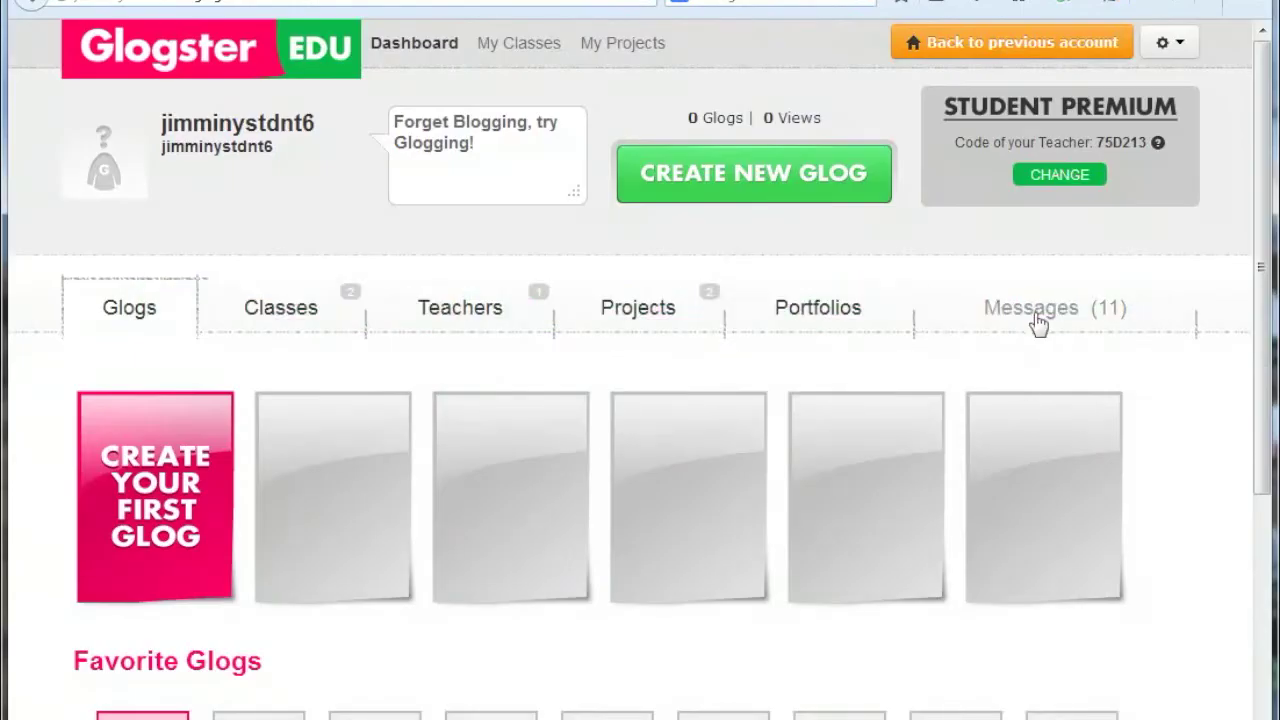
pyautogui.click(982, 335)
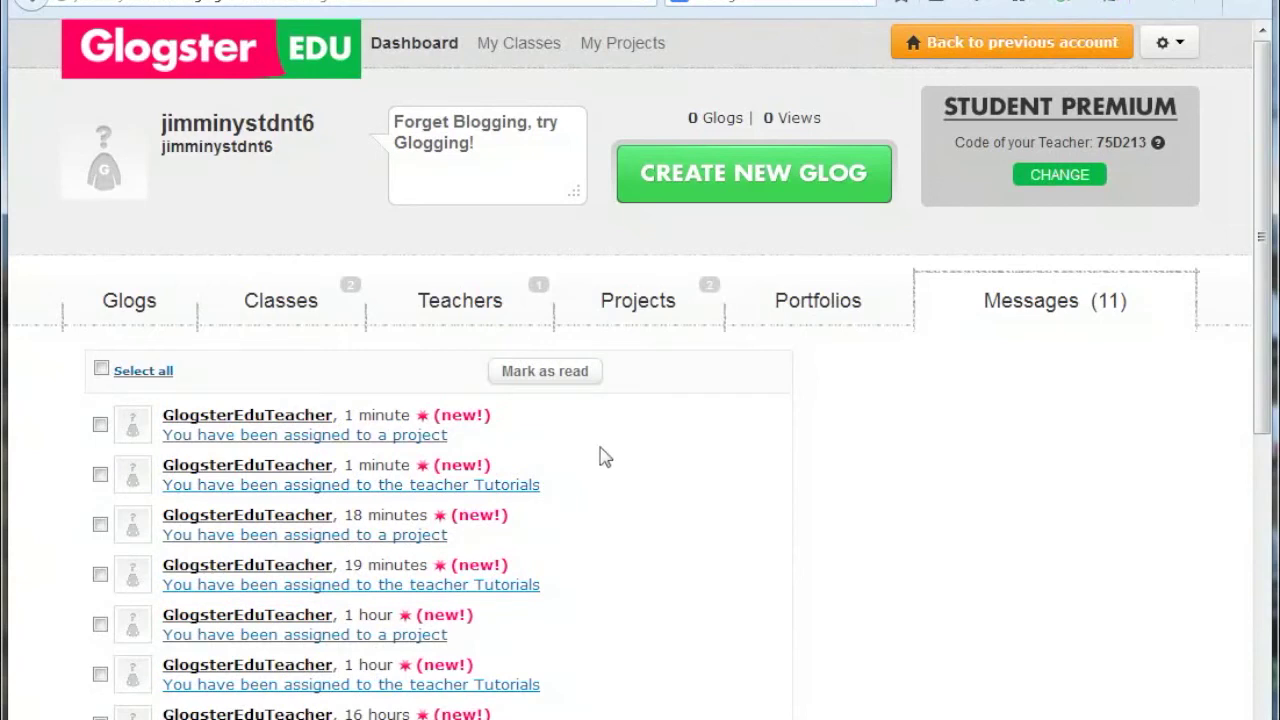
# Open the 'You have been assigned to a project' message and follow its History C project link.
pyautogui.click(314, 436)
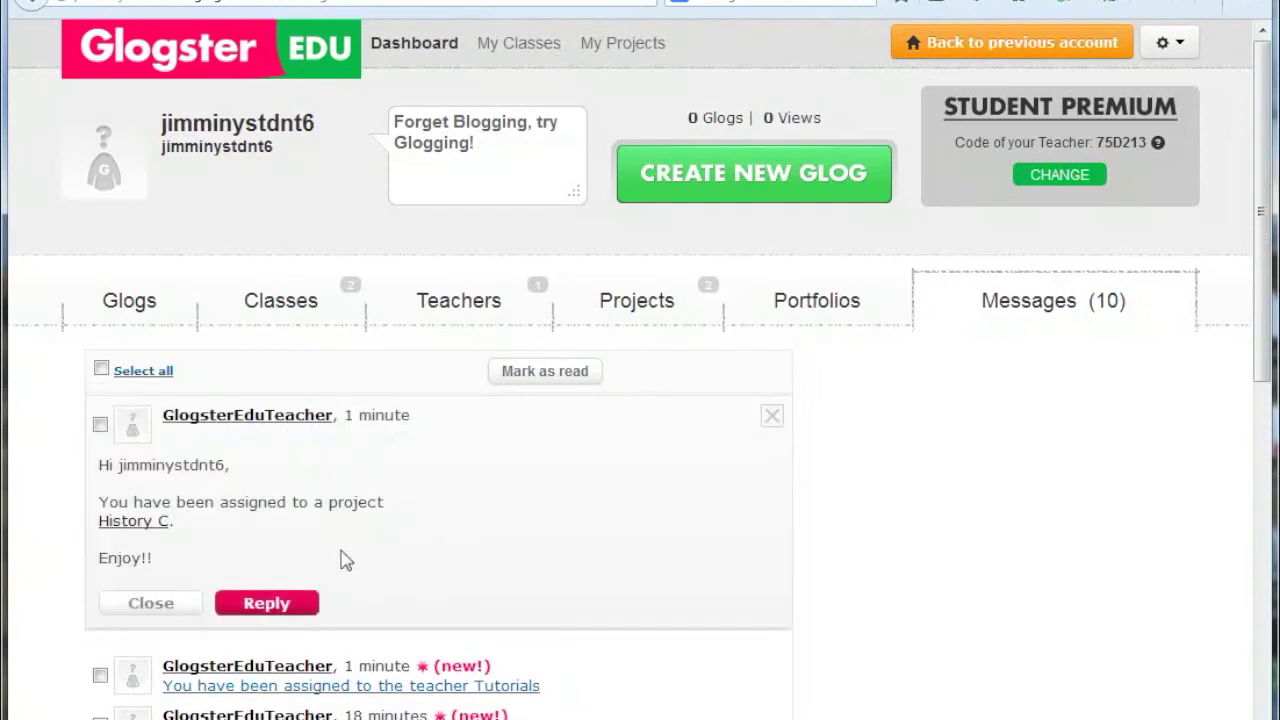
pyautogui.click(142, 521)
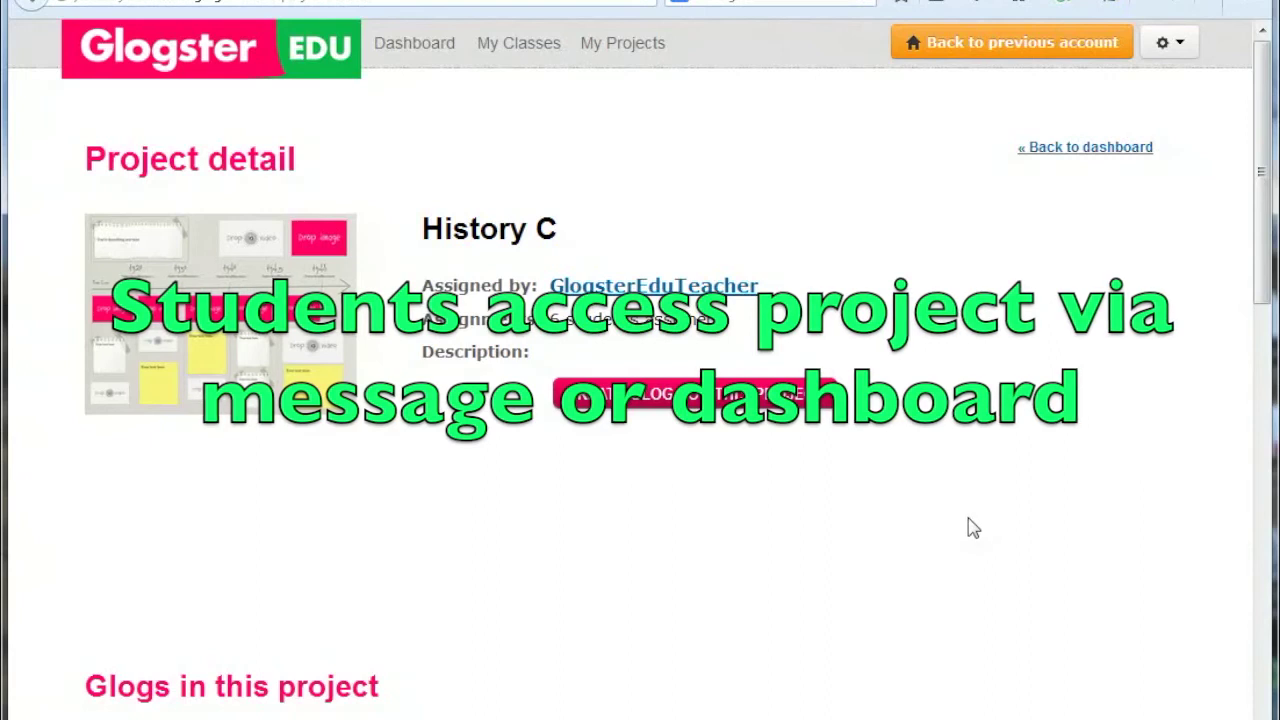
# Start a new glog for History C from the US History template, with its save dialog named 'New Glog'.
pyautogui.scroll(-2, 971, 517)
pyautogui.scroll(2, 974, 466)
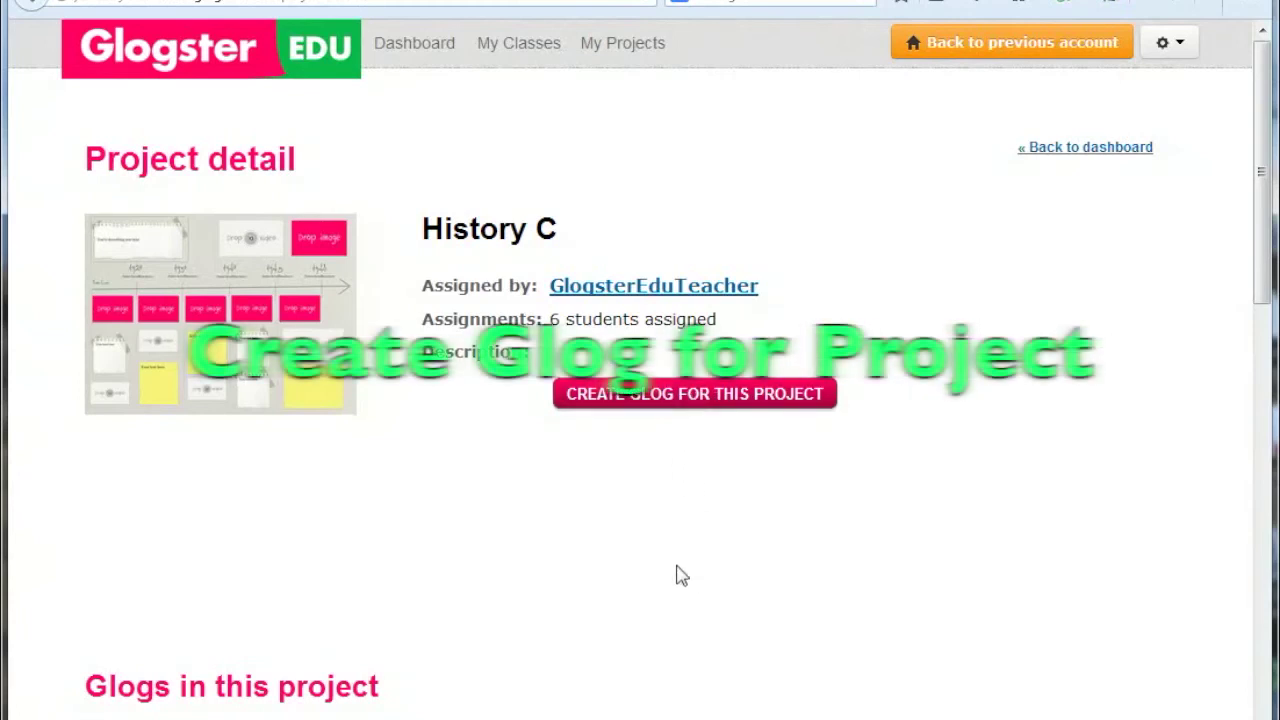
pyautogui.click(695, 400)
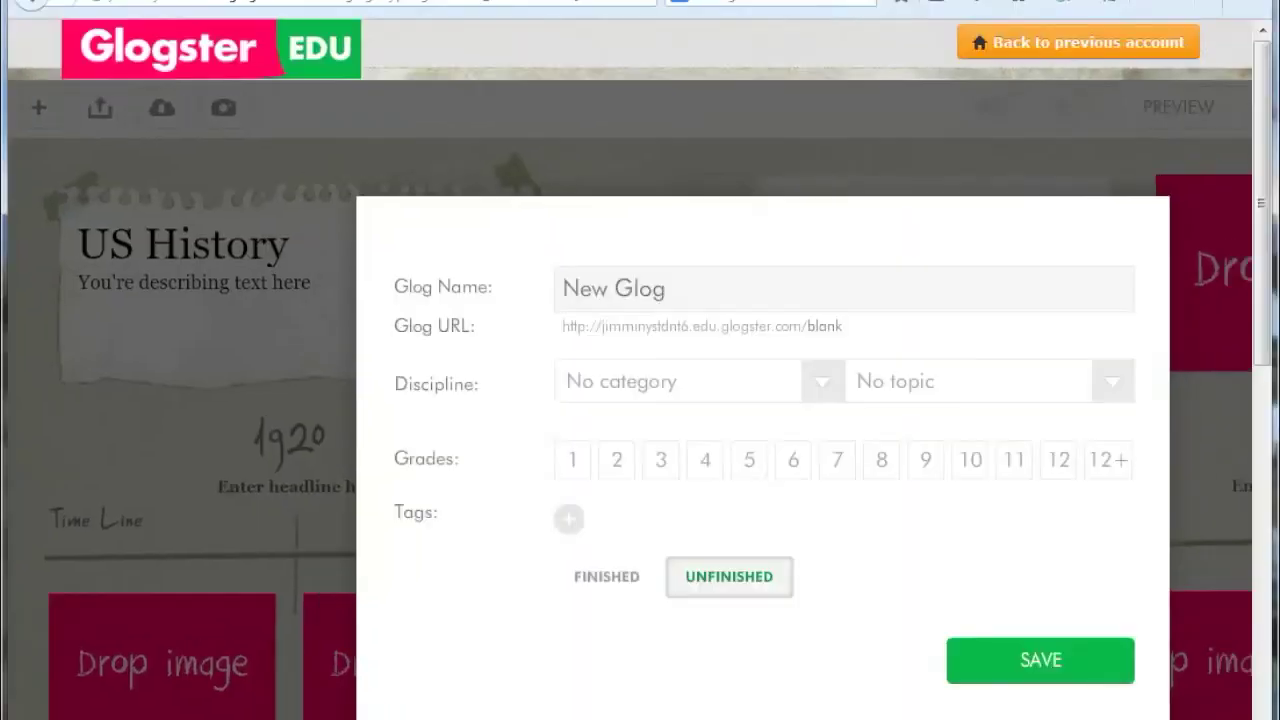
# Save 'New Glog' as Finished and return to the dashboard showing it Finished private.
pyautogui.click(586, 580)
pyautogui.click(968, 674)
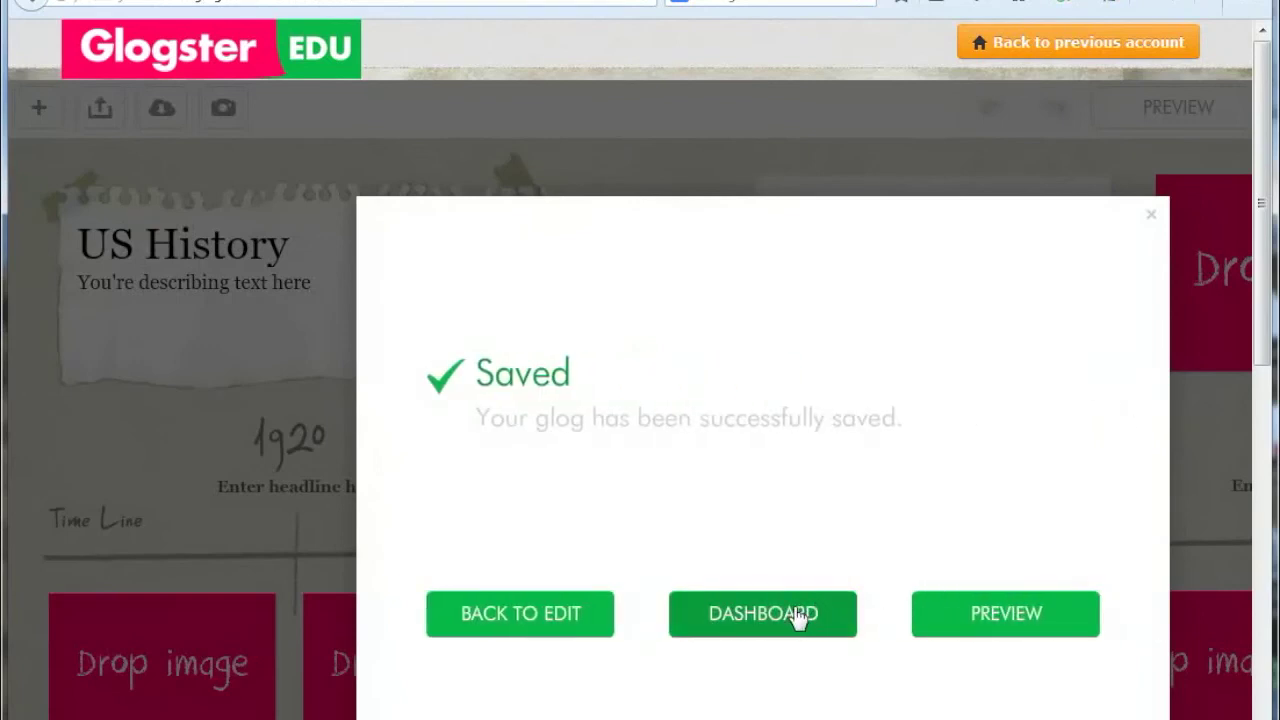
pyautogui.click(797, 617)
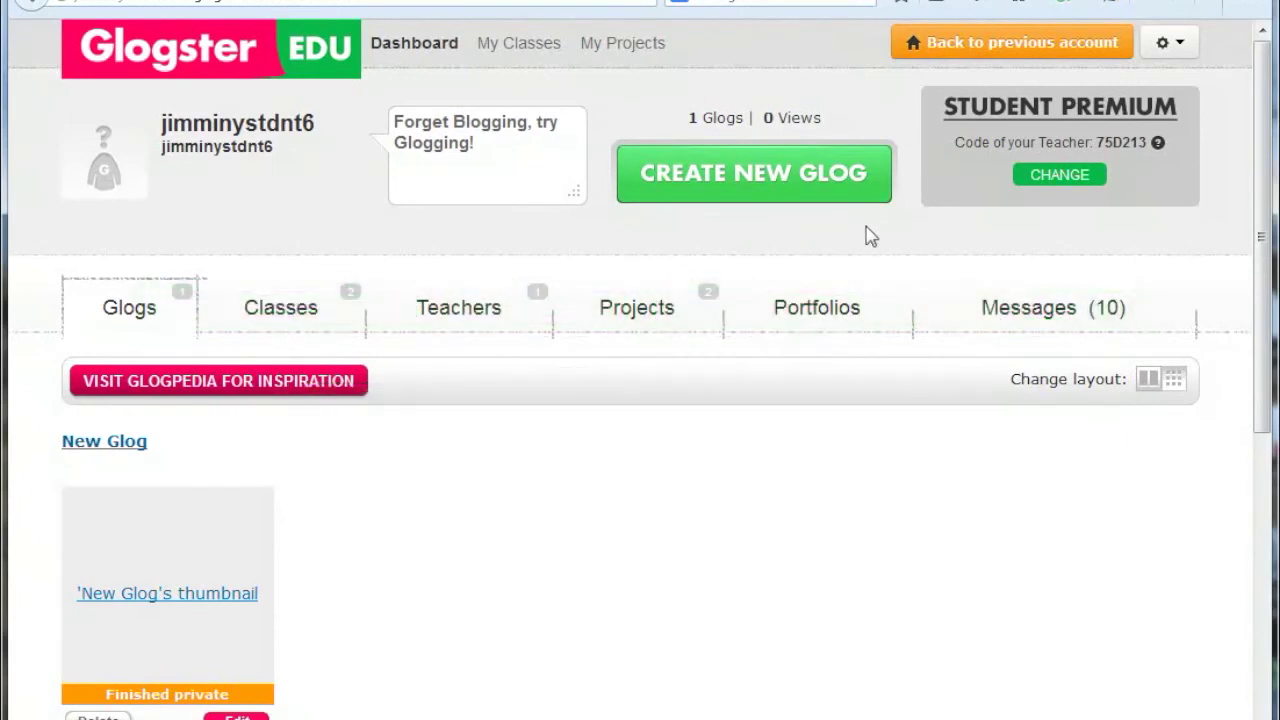
# Return to the teacher's account and check History C's glogs: 1 finished, 5 unstarted.
pyautogui.click(968, 56)
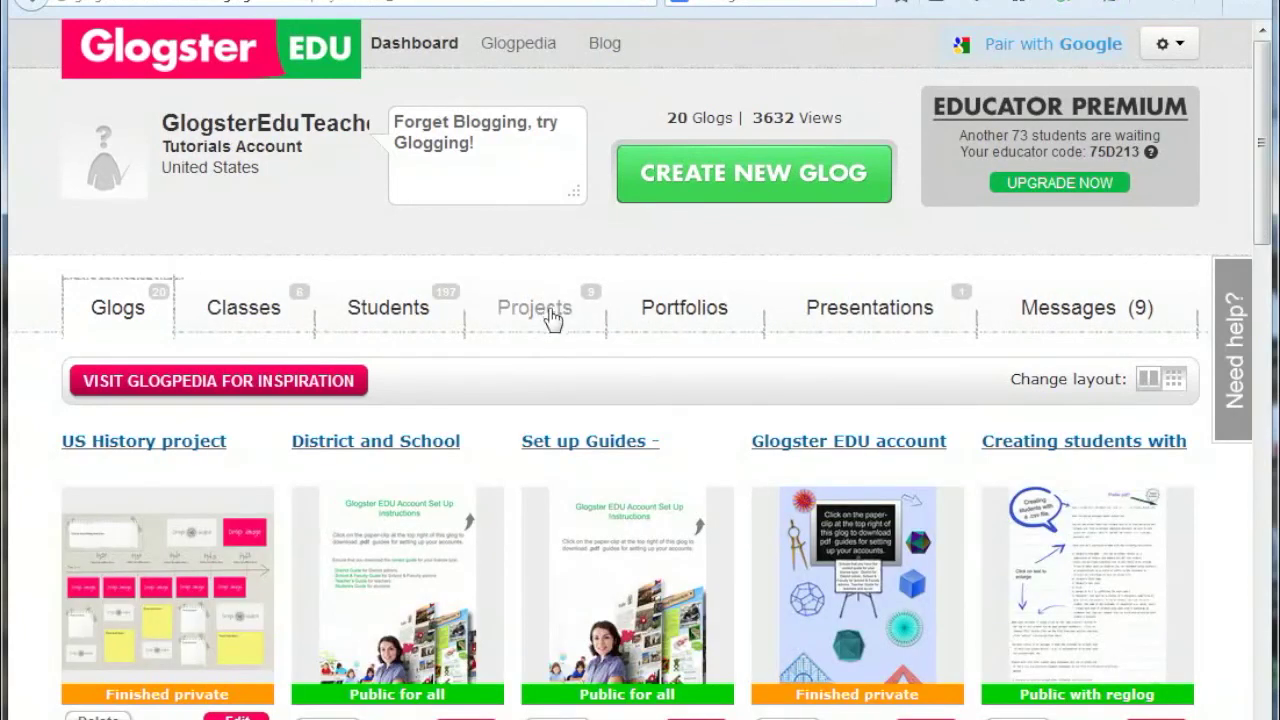
pyautogui.click(553, 316)
pyautogui.scroll(-2, 131, 480)
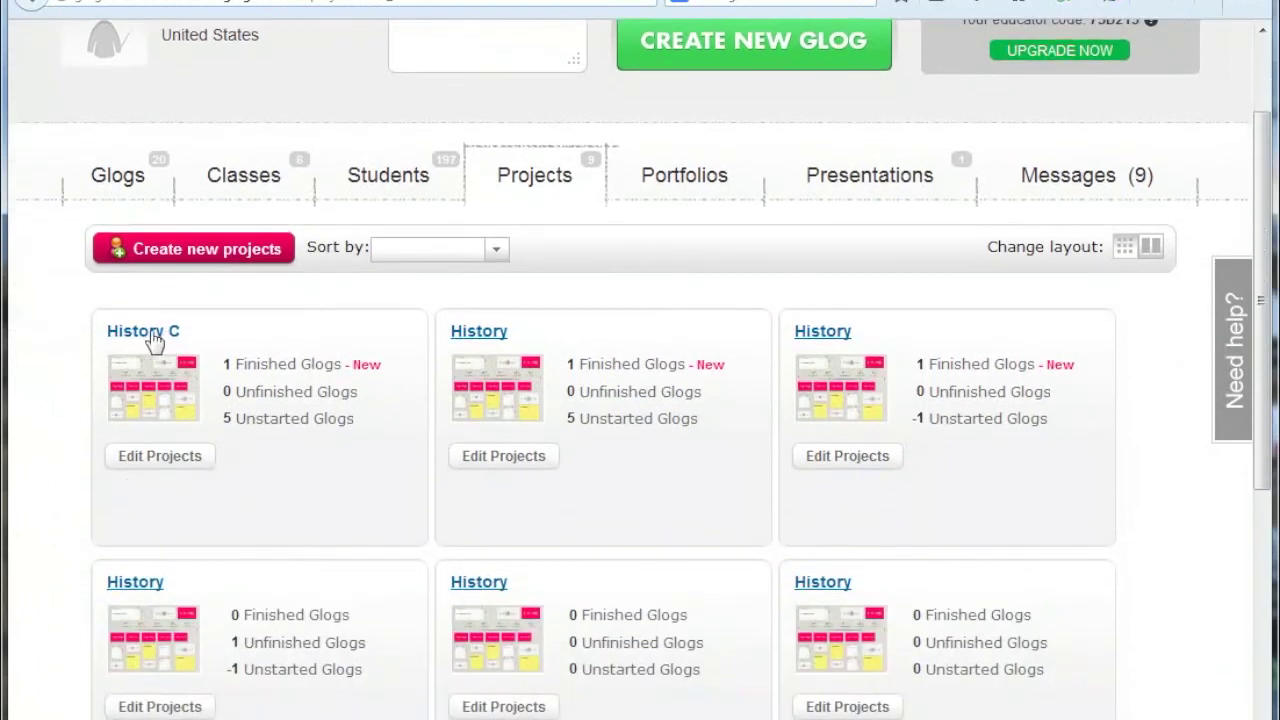
pyautogui.click(154, 341)
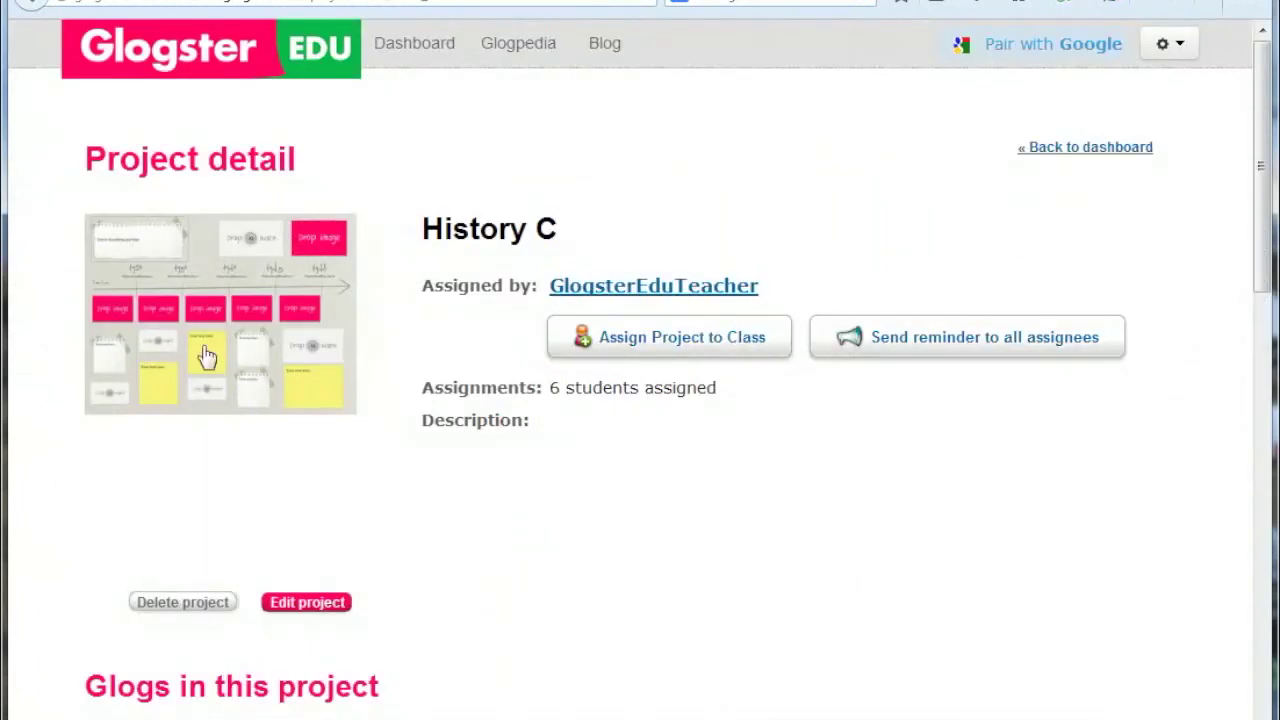
pyautogui.scroll(-4, 680, 437)
pyautogui.scroll(-5, 680, 437)
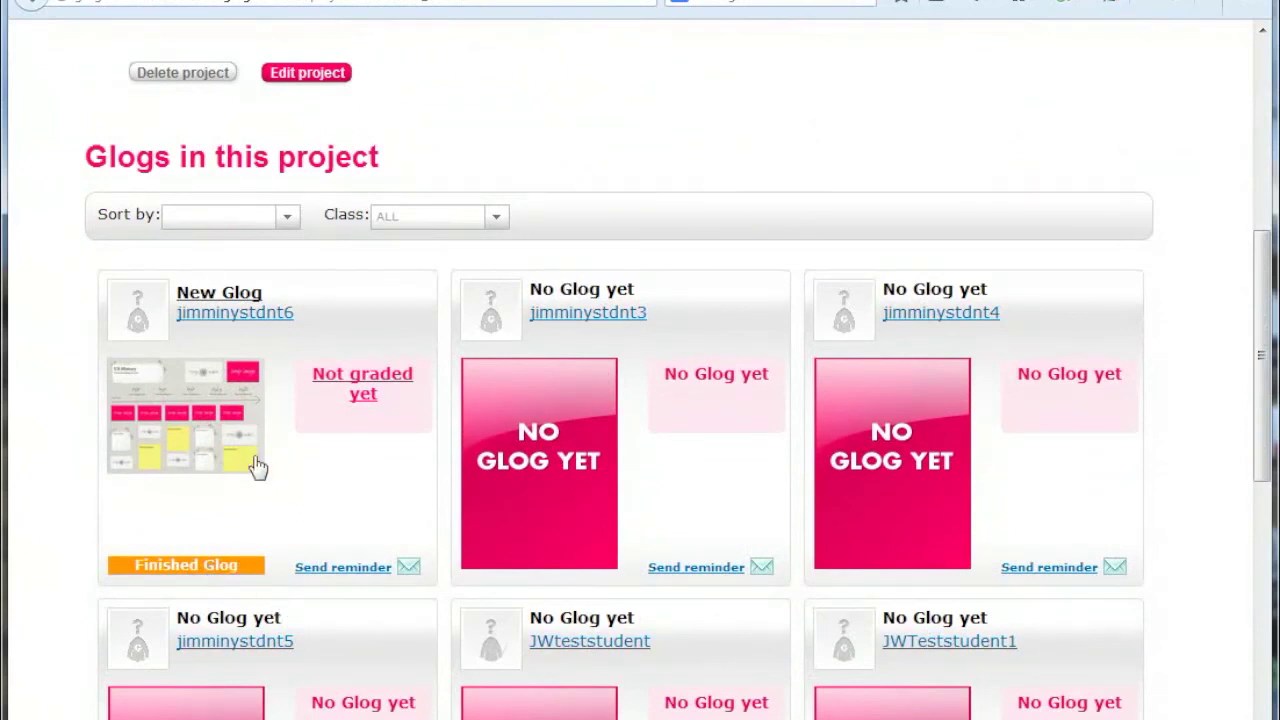
pyautogui.scroll(3, 945, 146)
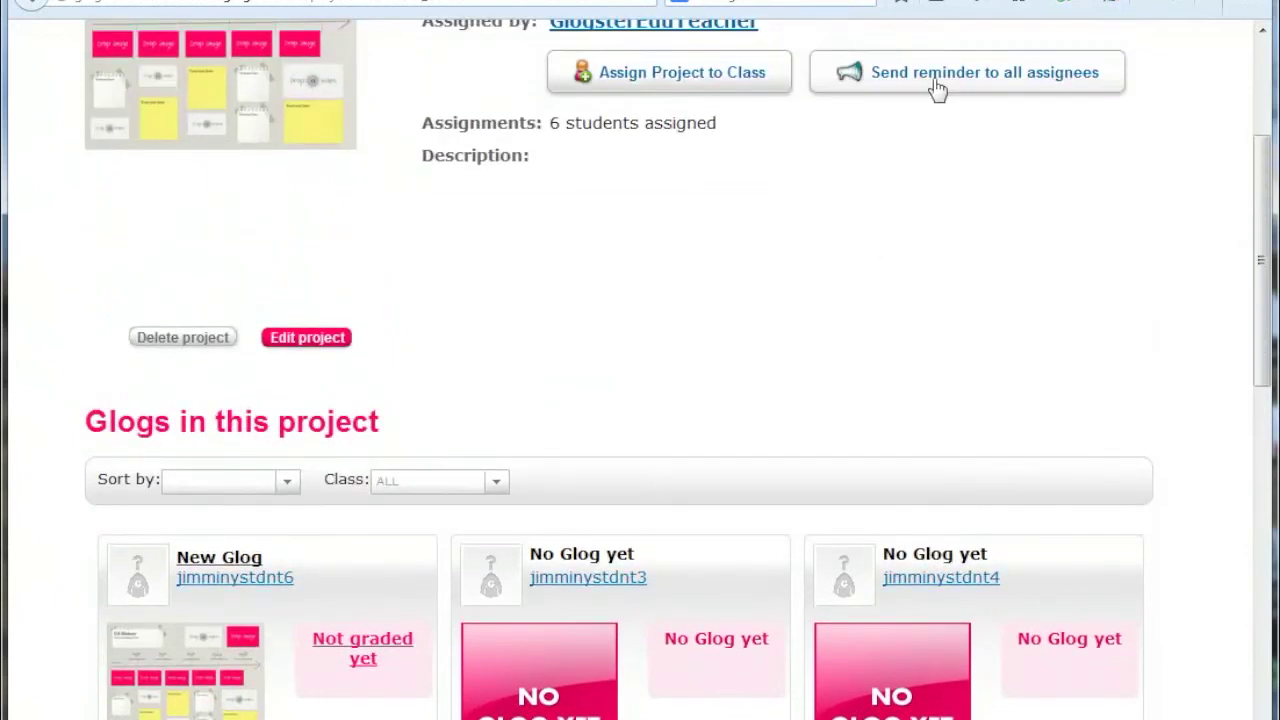
pyautogui.scroll(-5, 860, 297)
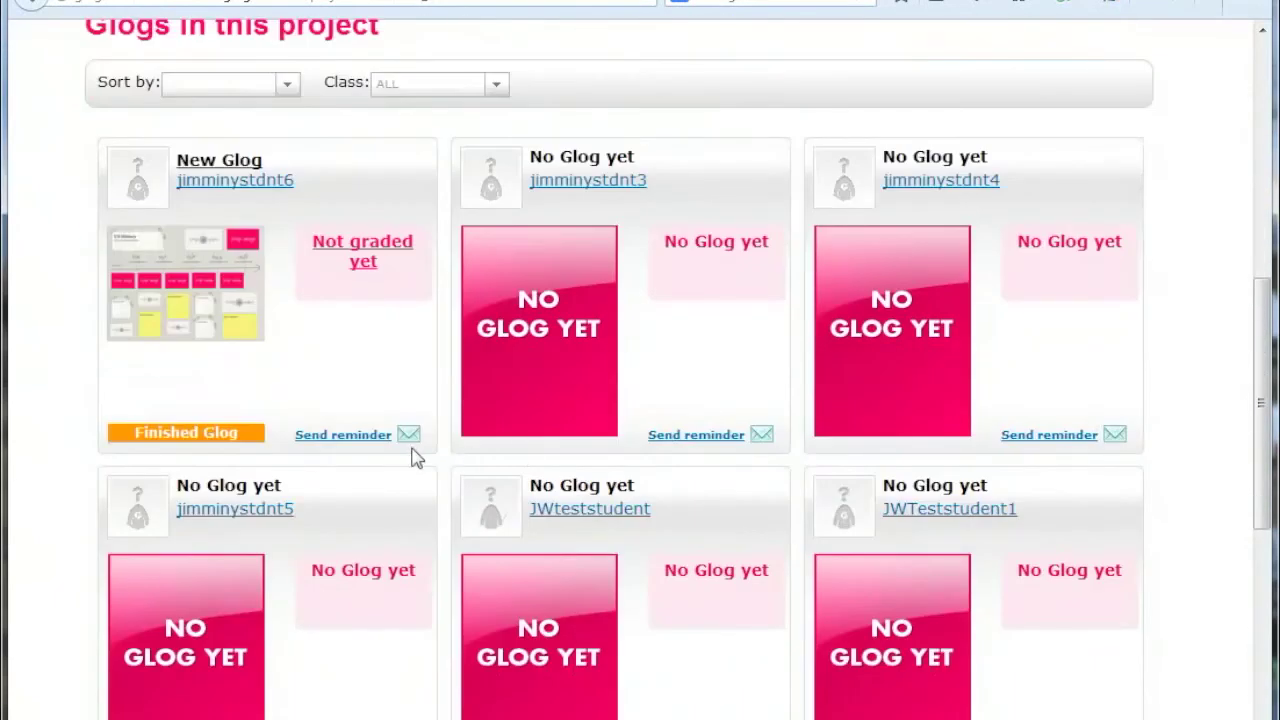
pyautogui.scroll(8, 434, 429)
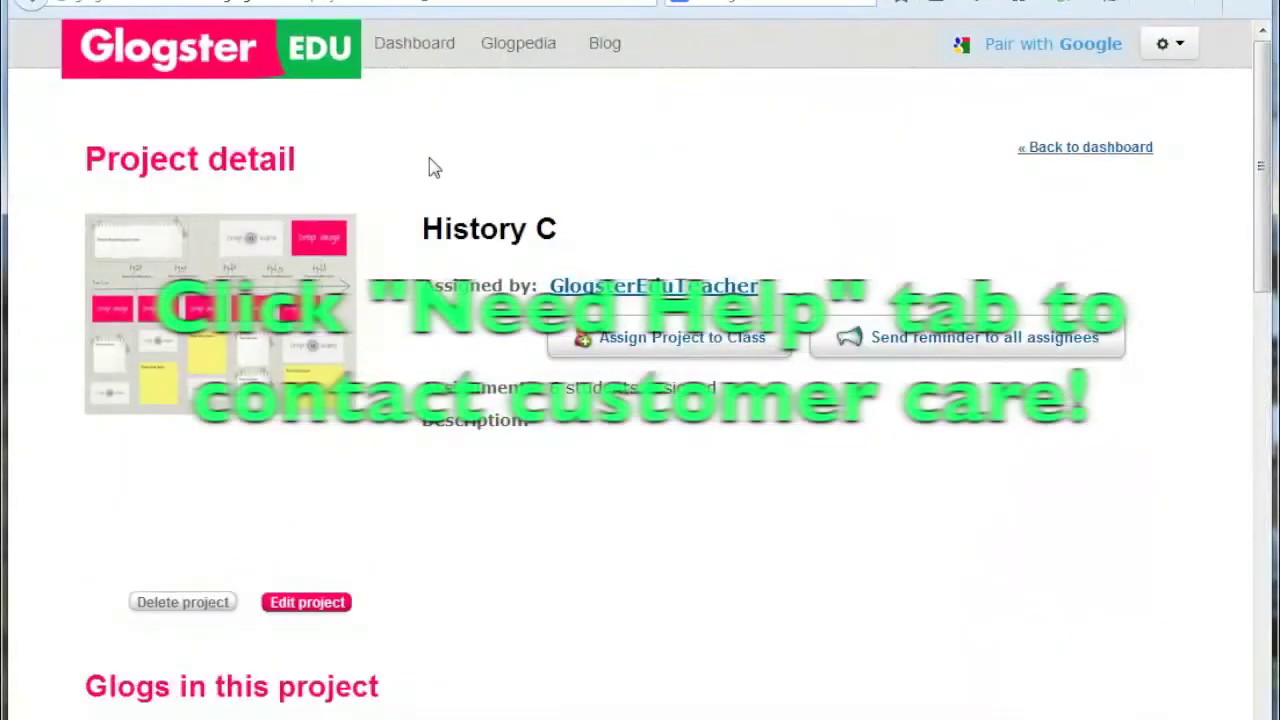
pyautogui.click(420, 48)
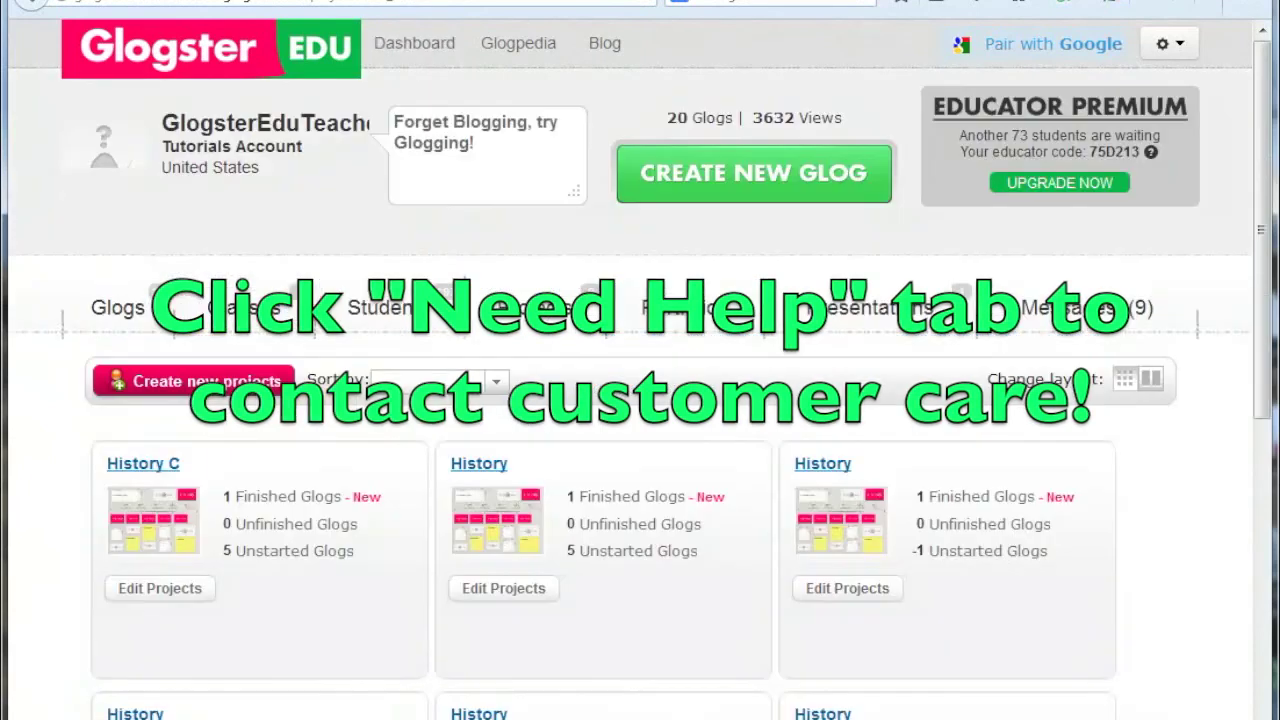